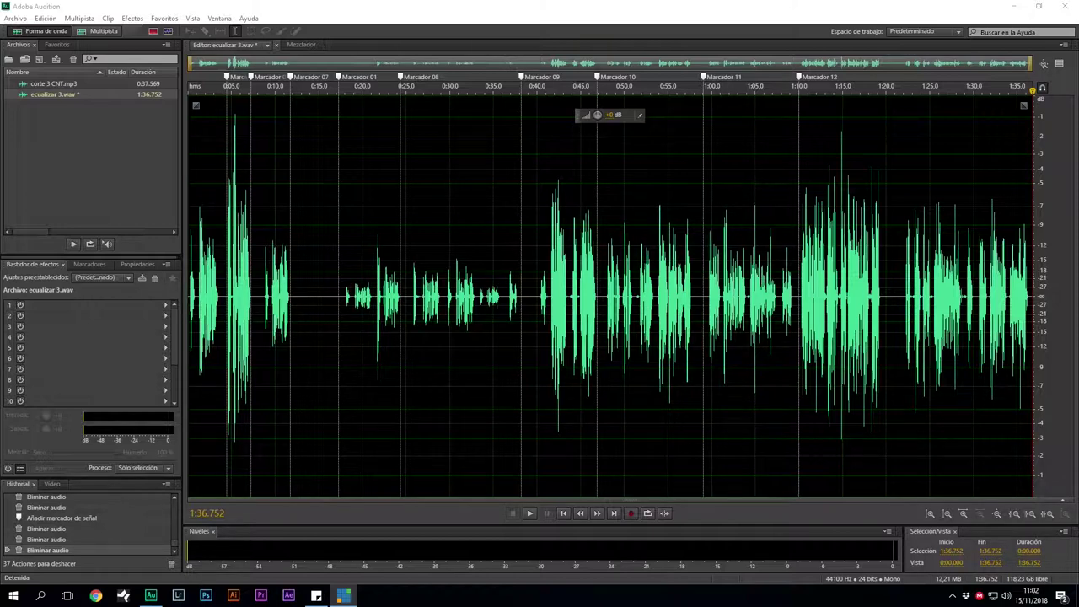
Play the opening phrase at the start of the recording, stopping partway through it.
click(215, 297)
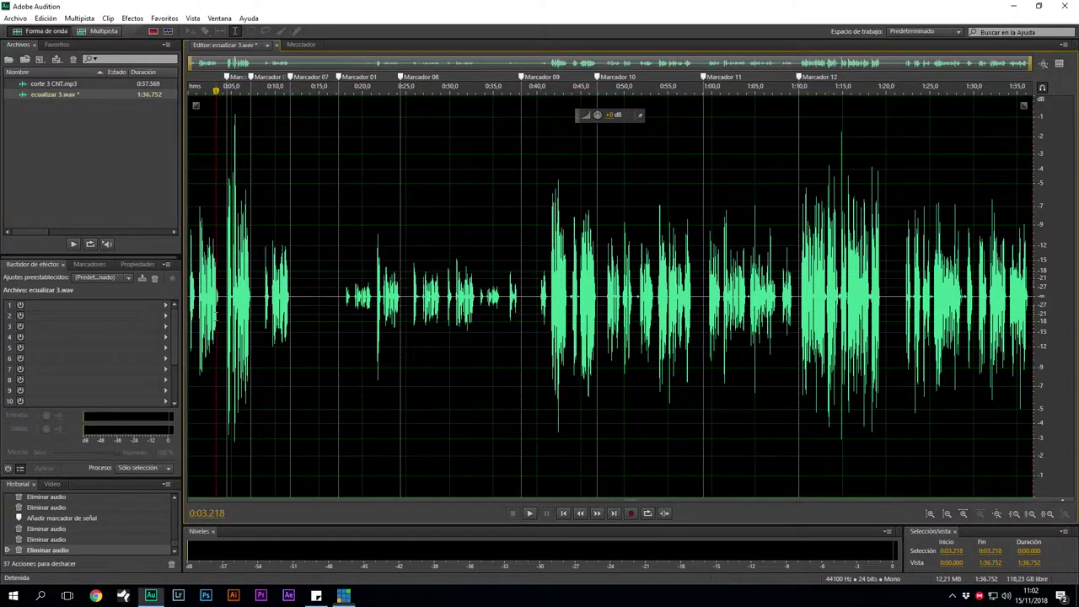
scroll(253, 296, up, 5)
drag(271, 291, 189, 287)
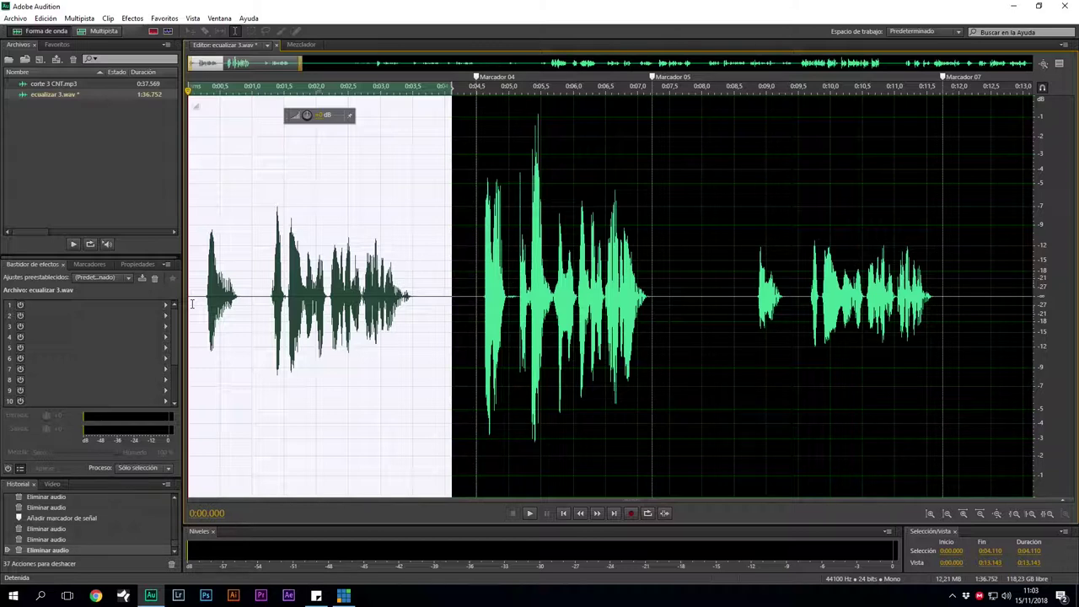
click(197, 321)
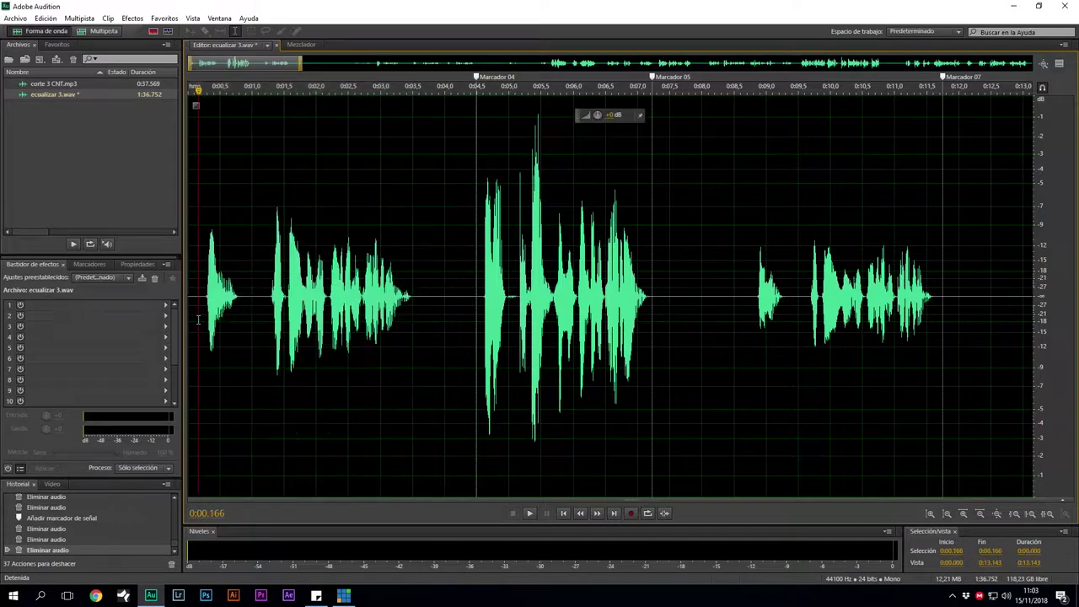
key(space)
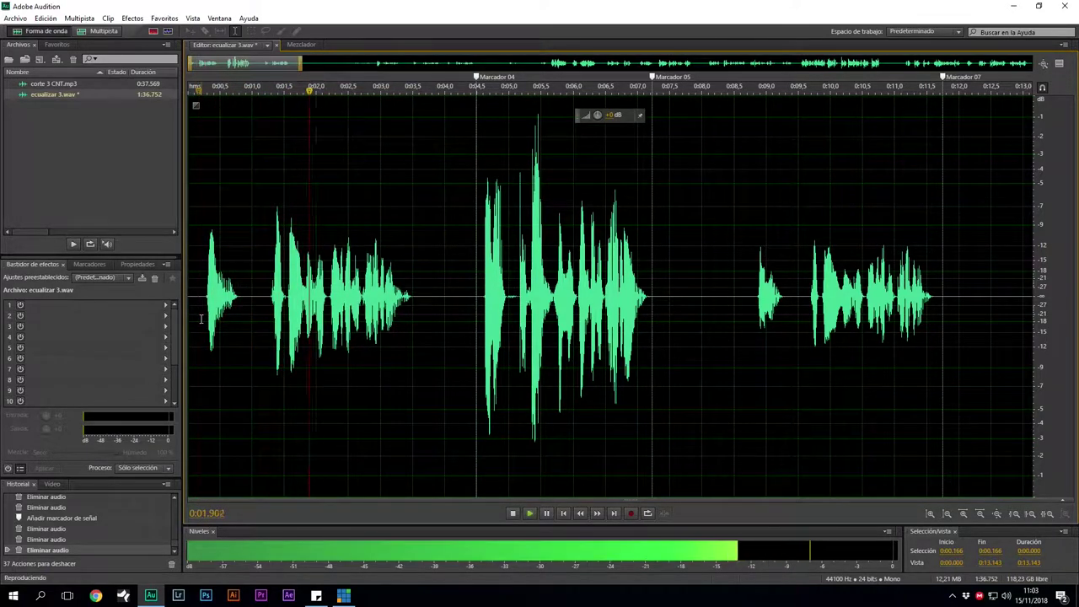
key(space)
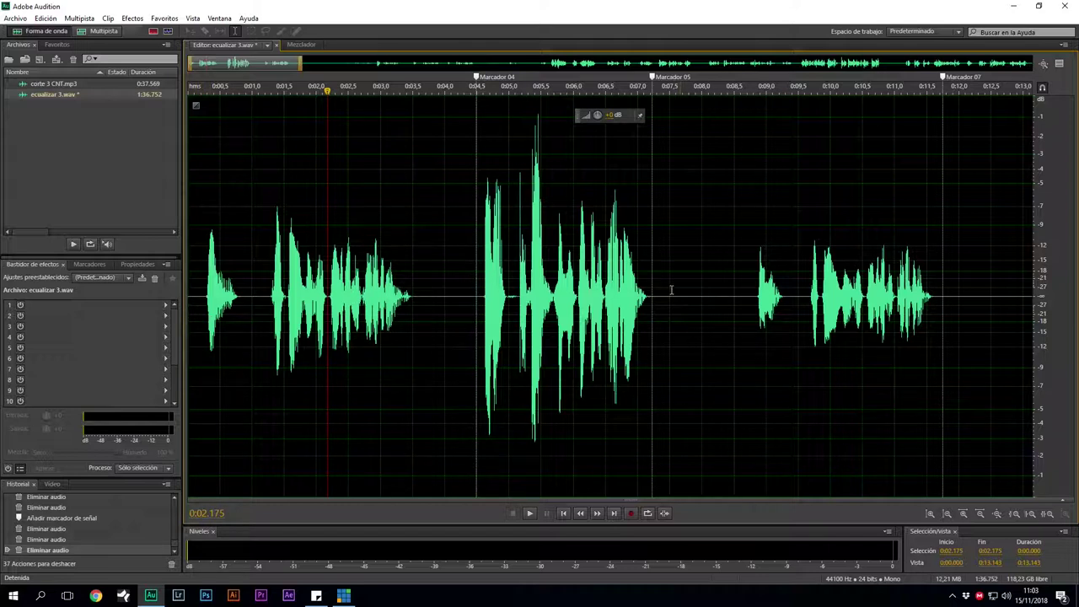
Play the beginning of the louder phrase at Marcador 04 to compare it with the opening one.
click(477, 292)
key(space)
key(space)
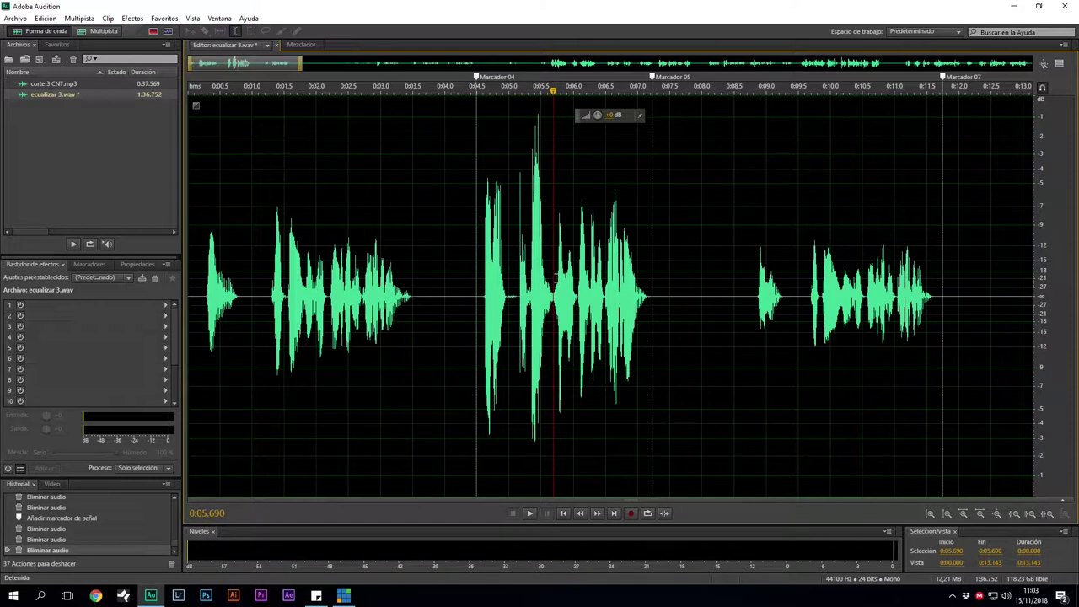
Select and preview the opening phrase from about 0:00.113 to 0:03.795, and load the "Voz hm" effects rack preset.
drag(432, 306, 194, 351)
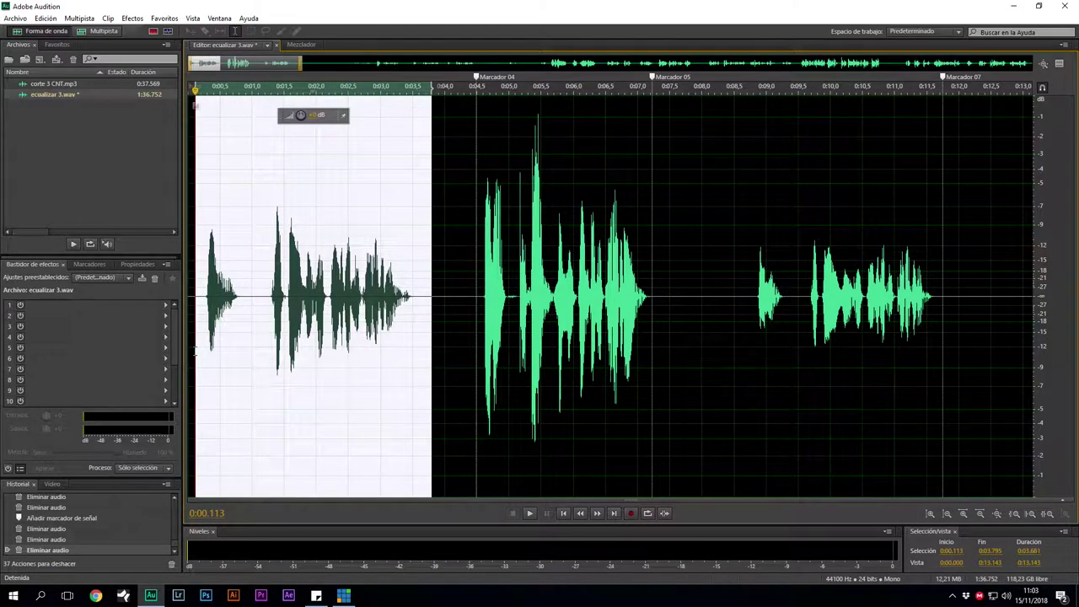
key(space)
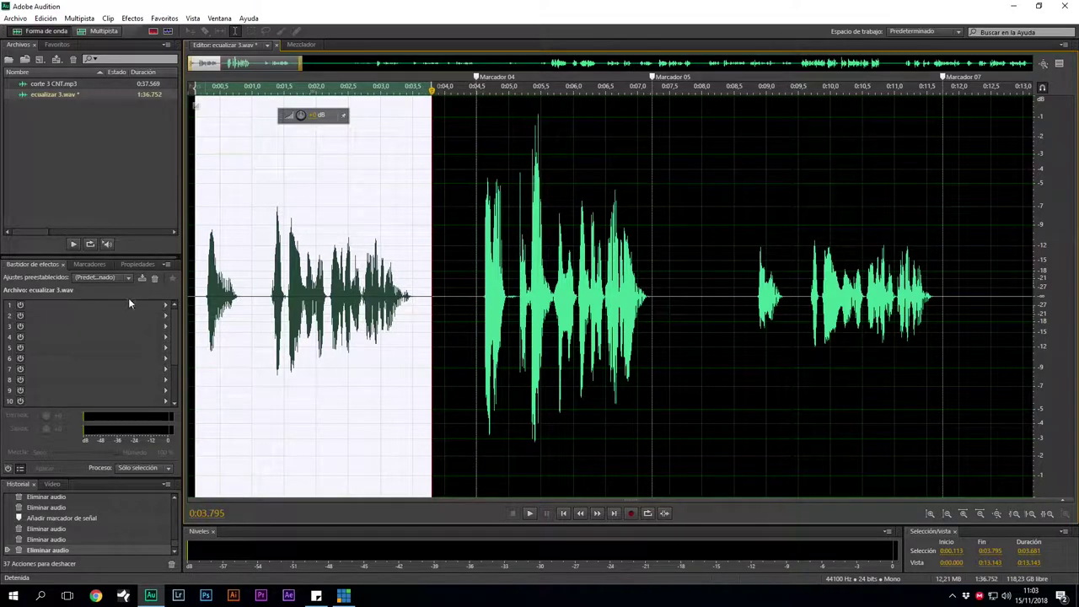
click(118, 277)
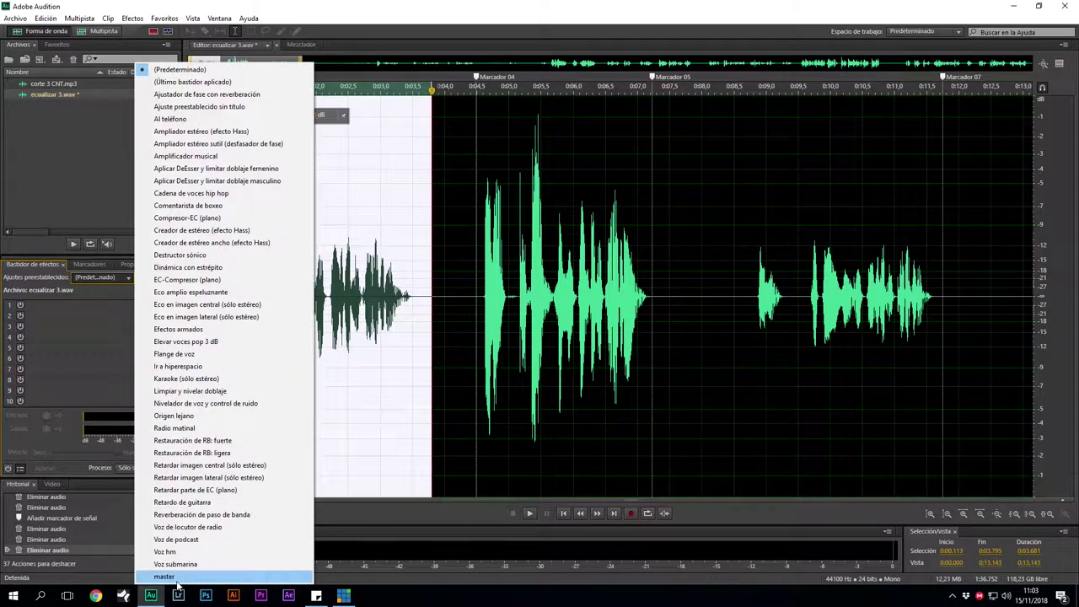
key(Escape)
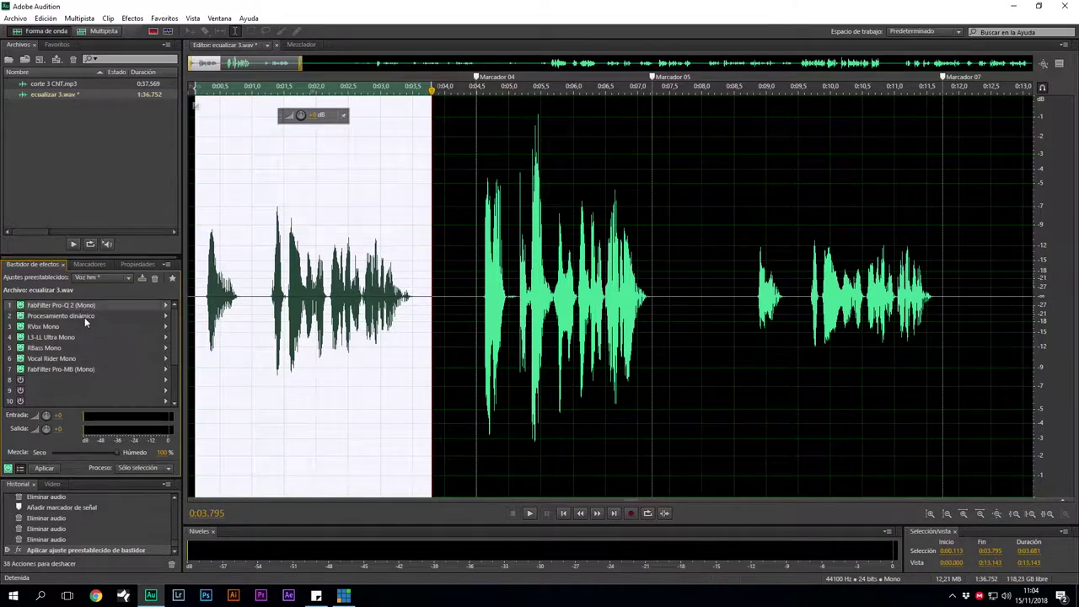
Examine the settings of RVox Mono, L3-LL Ultra Mono, RBass Mono, Vocal Rider Mono and FabFilter Pro-MB in the rack.
double_click(46, 327)
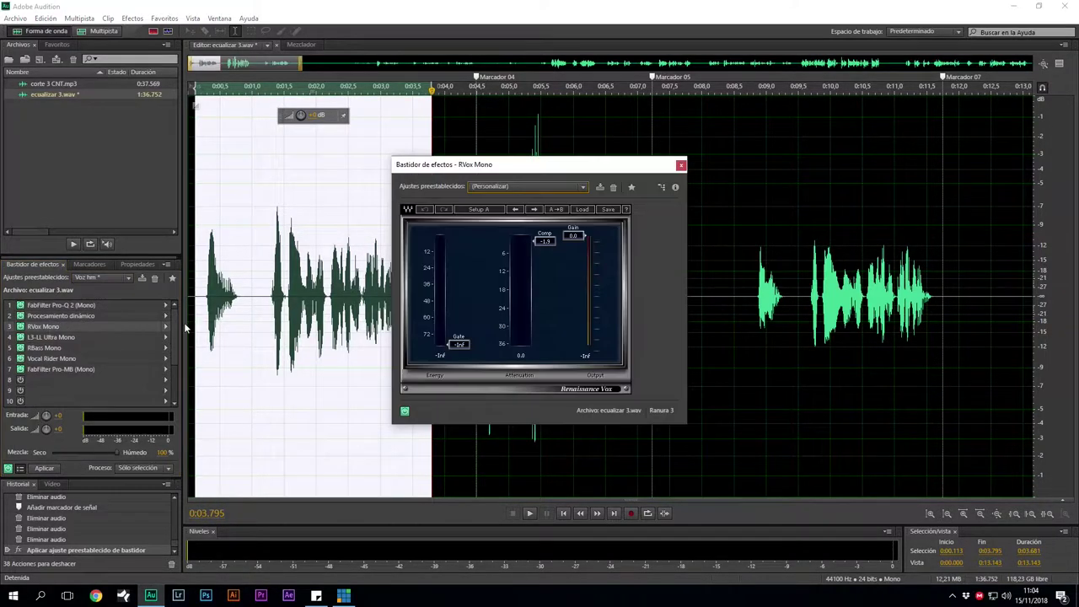
click(681, 164)
double_click(47, 337)
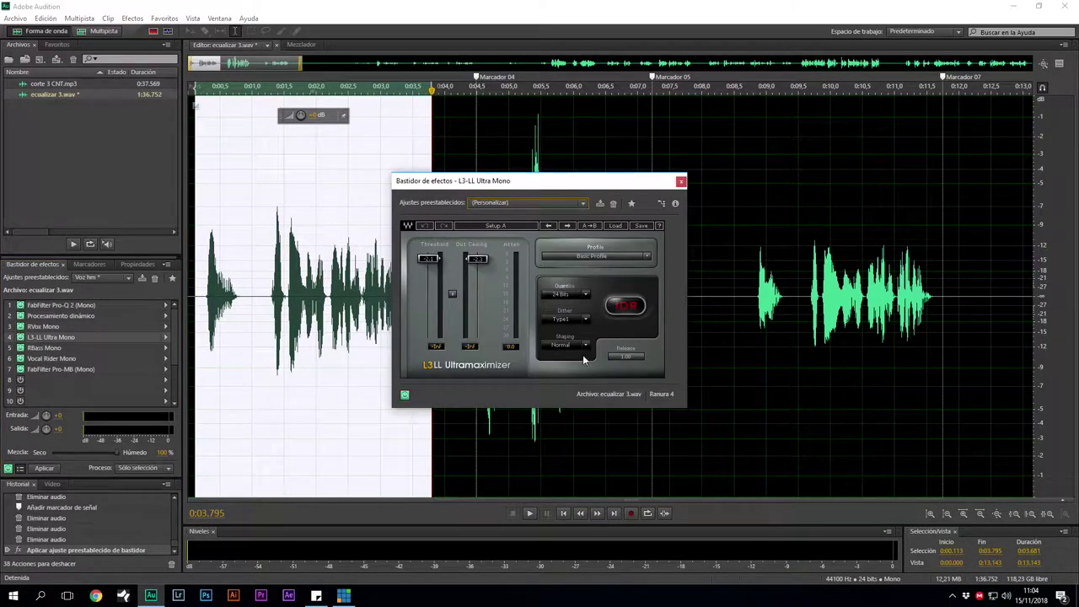
click(681, 182)
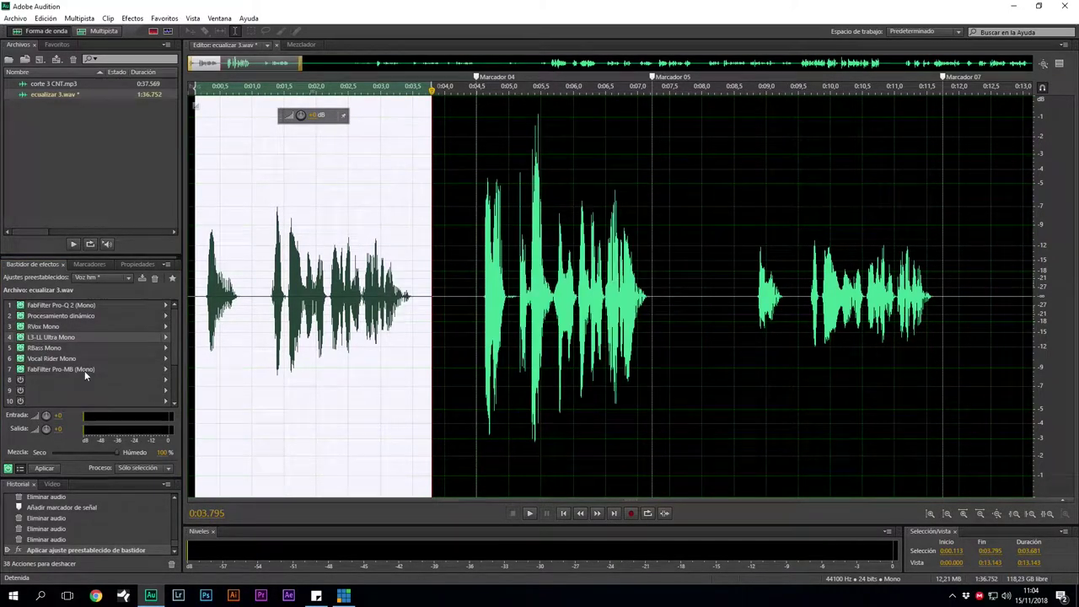
double_click(42, 348)
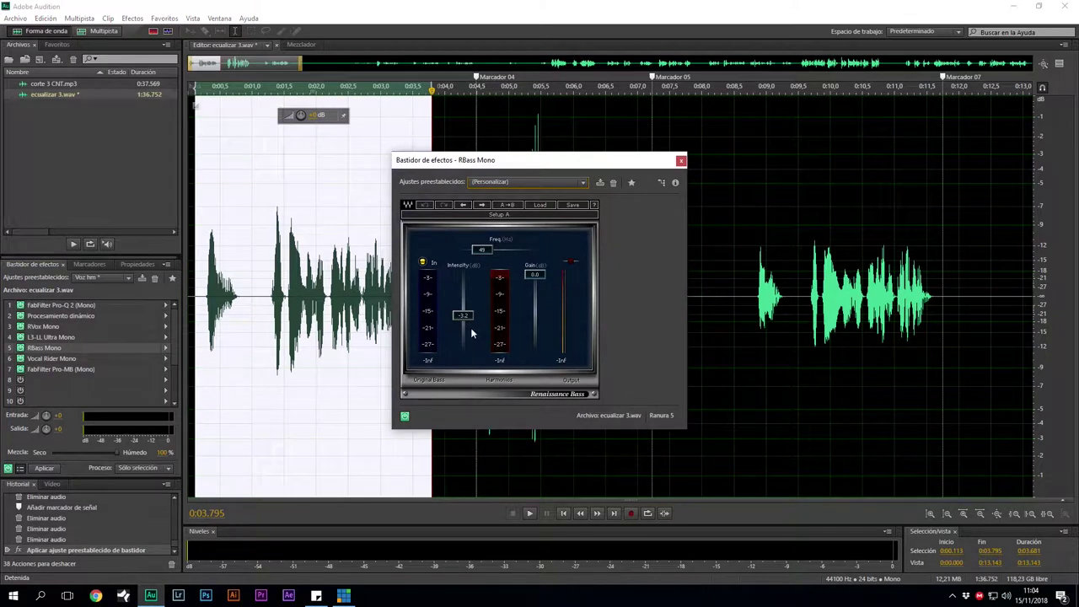
click(681, 160)
double_click(47, 358)
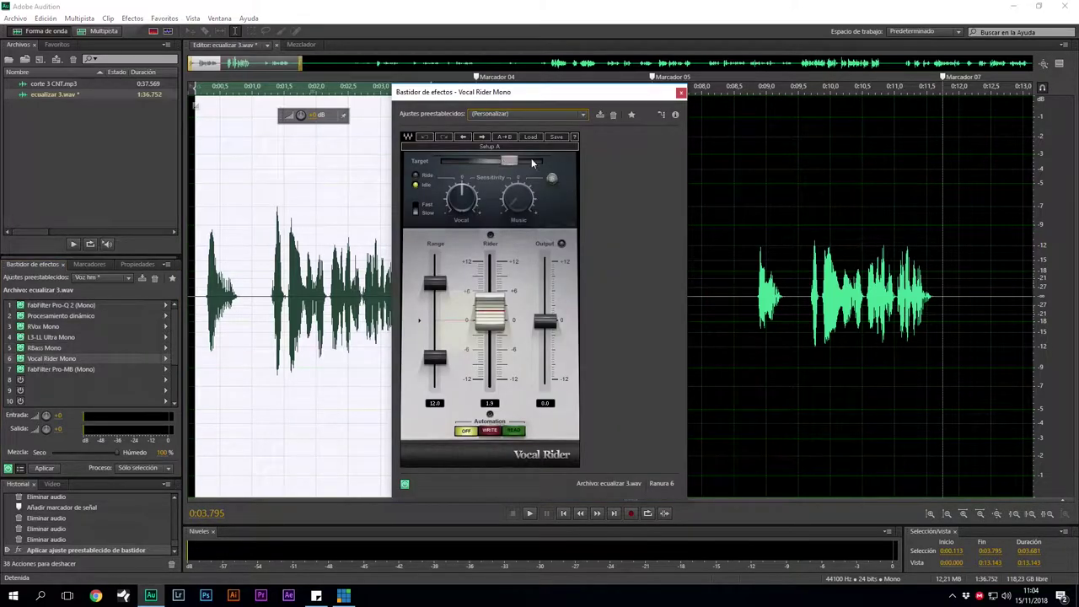
click(681, 95)
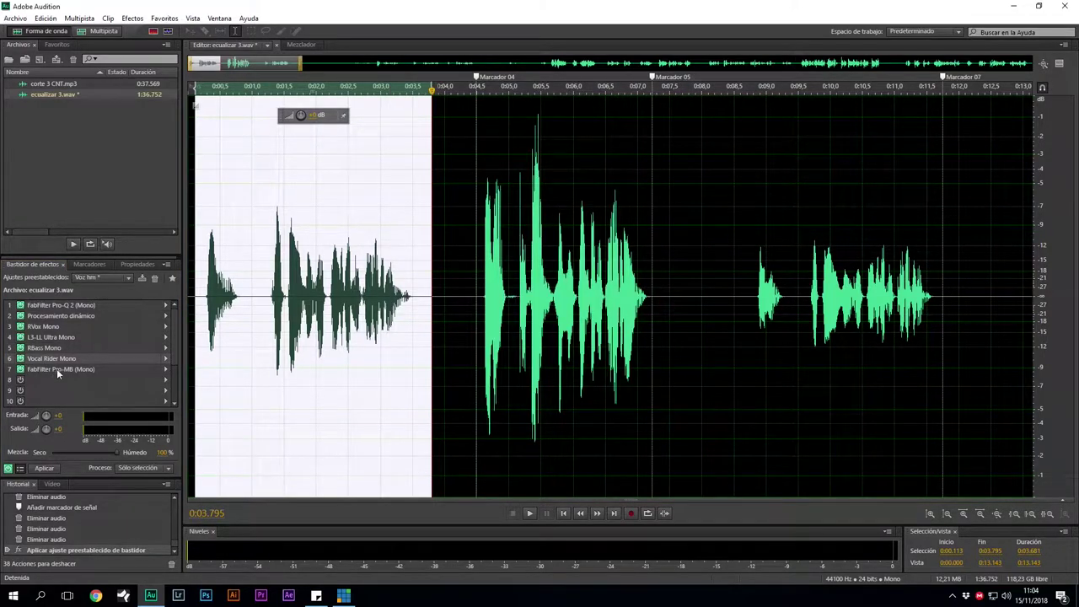
double_click(57, 369)
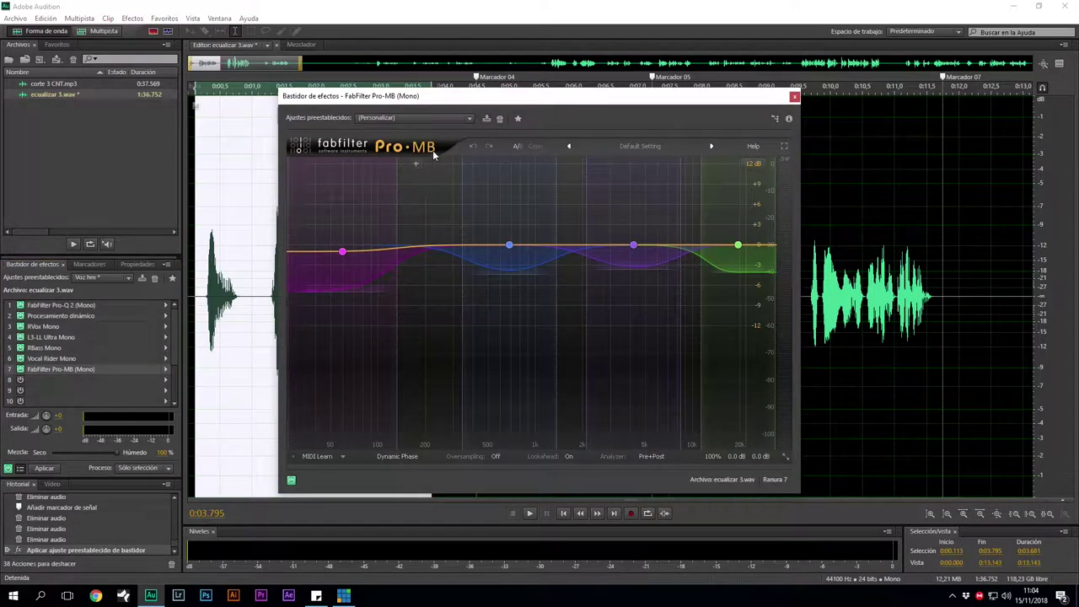
click(795, 99)
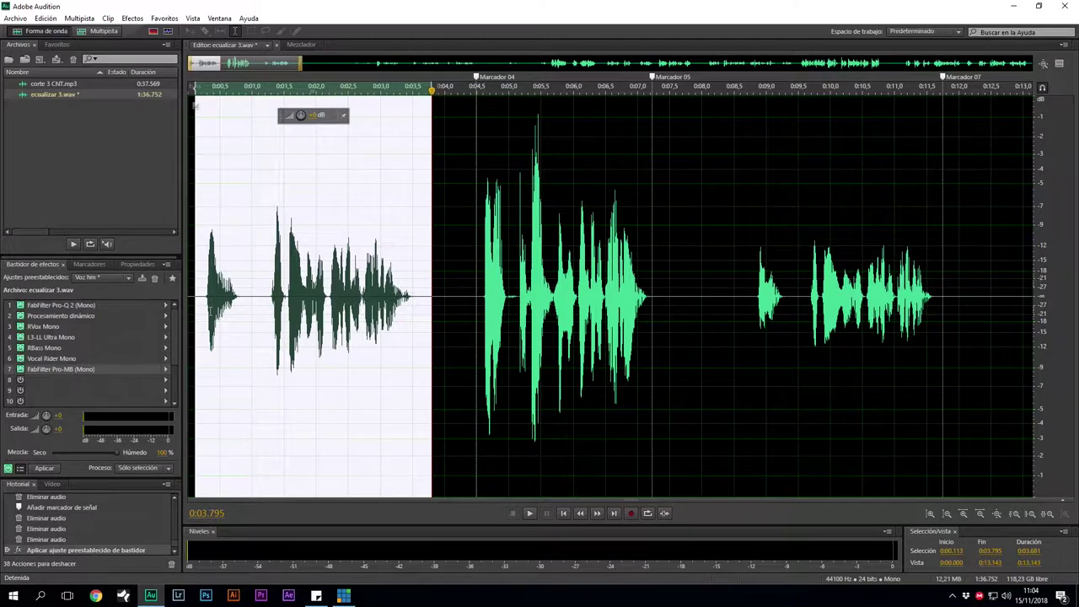
Turn off every rack effect in slots 2 to 7, leaving only FabFilter Pro-Q 2 active.
click(210, 338)
click(20, 316)
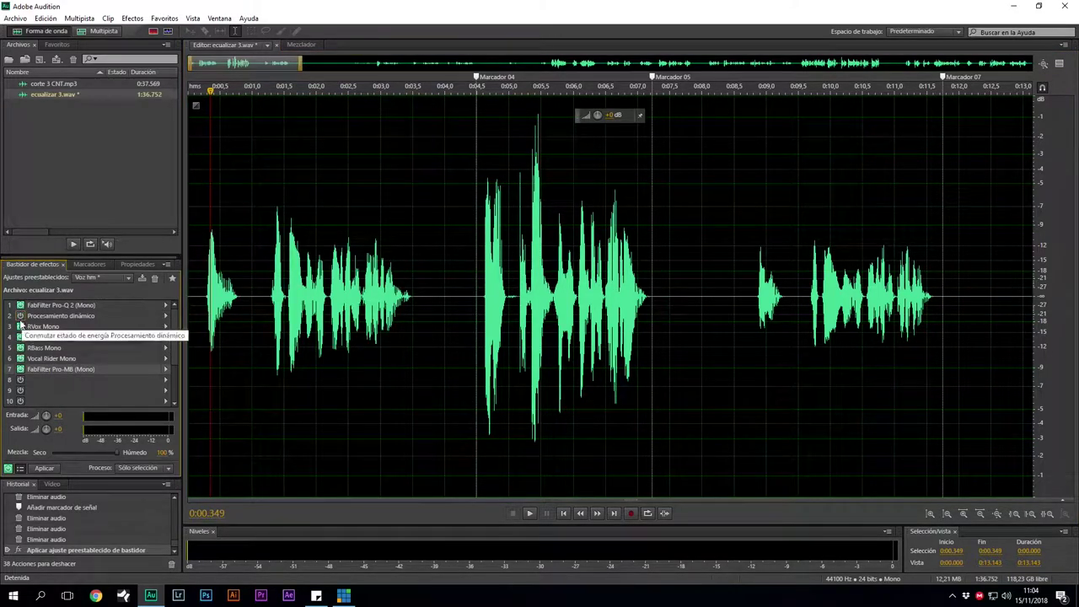
click(20, 337)
click(20, 369)
click(21, 359)
Open the FabFilter Pro-Q 2 equalizer and play the opening phrase through it.
double_click(74, 308)
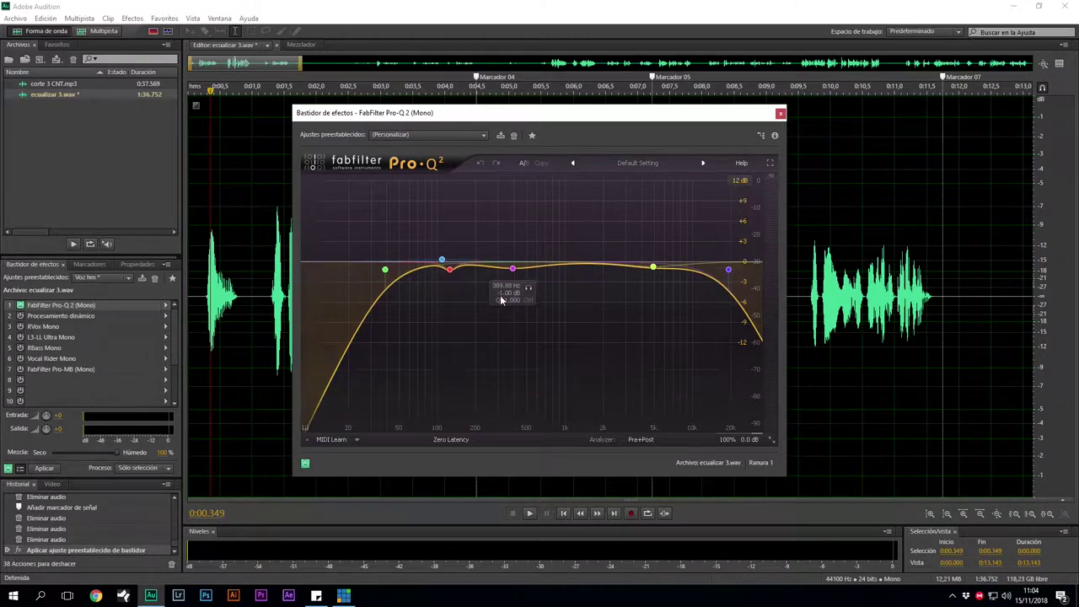
click(197, 306)
key(space)
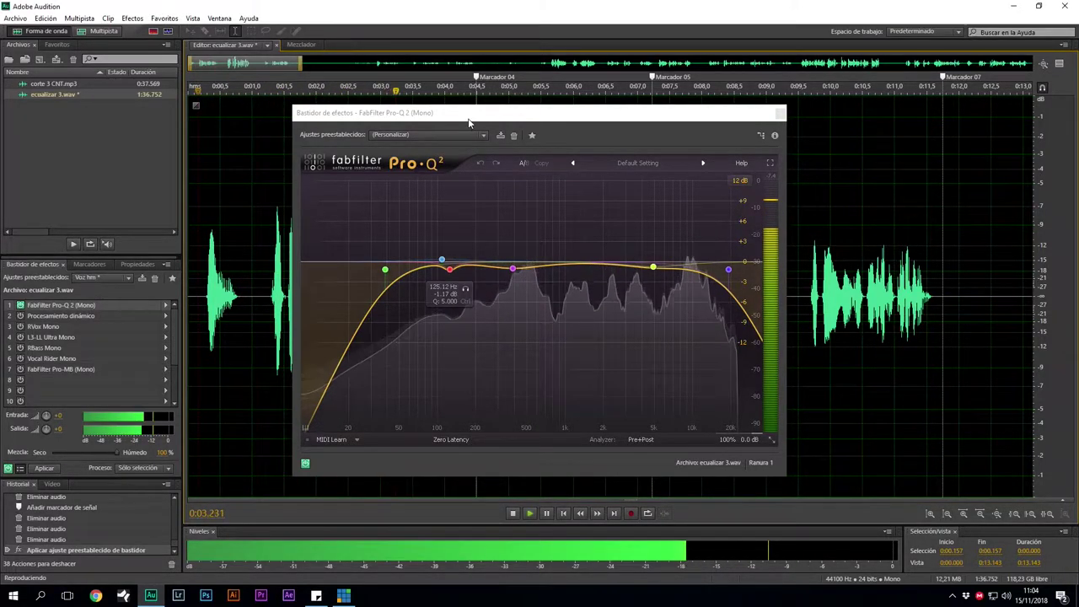
Move the equalizer window clear of the opening phrase, select 0:00.000 to 0:04.000 and play it with loop playback enabled.
drag(425, 117, 616, 131)
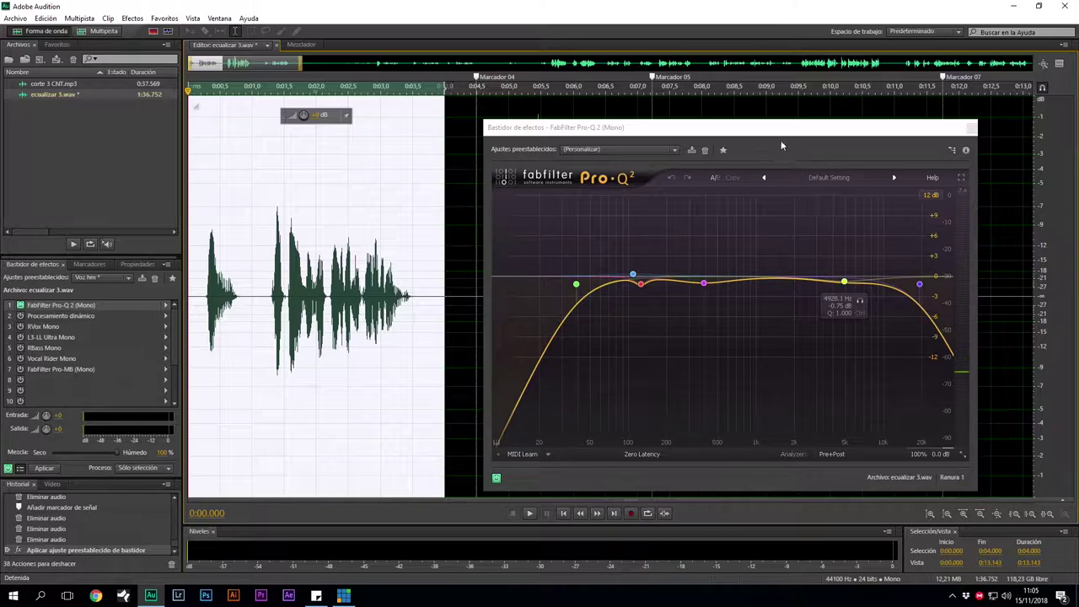
drag(773, 134, 733, 85)
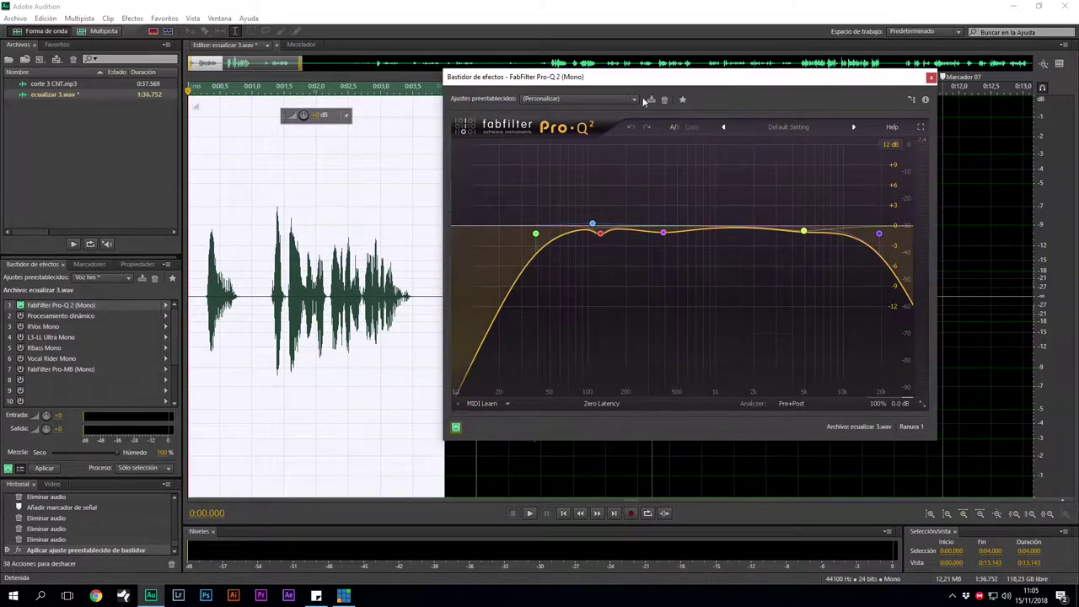
click(205, 90)
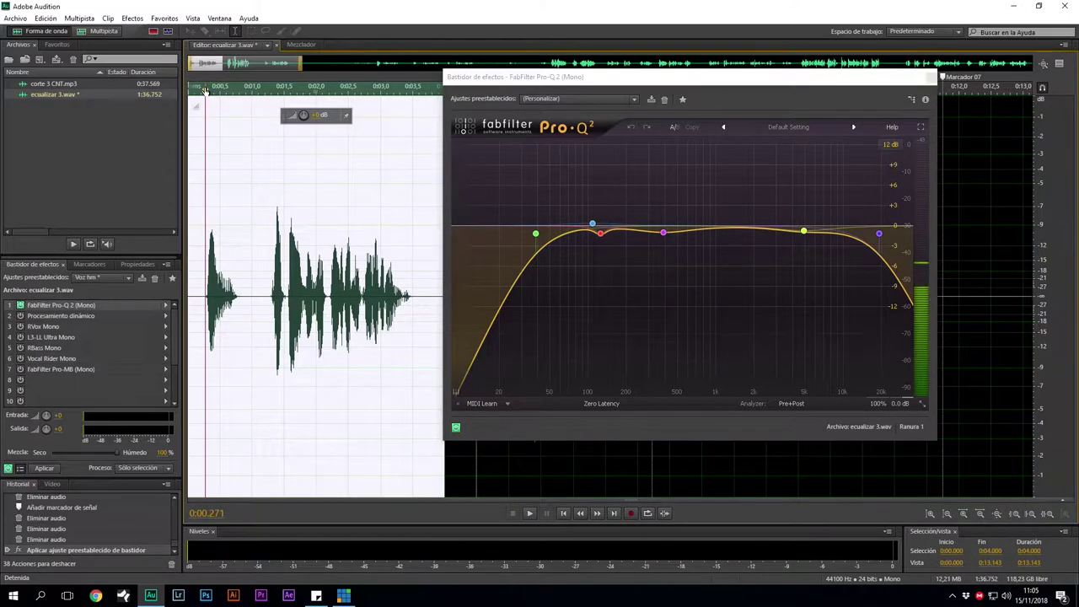
key(space)
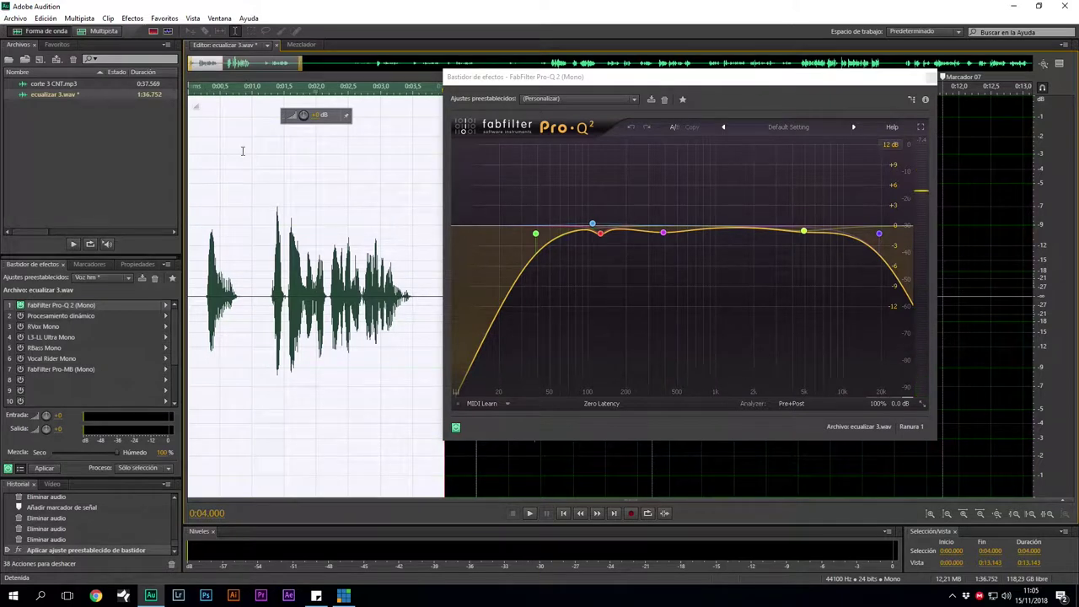
click(647, 514)
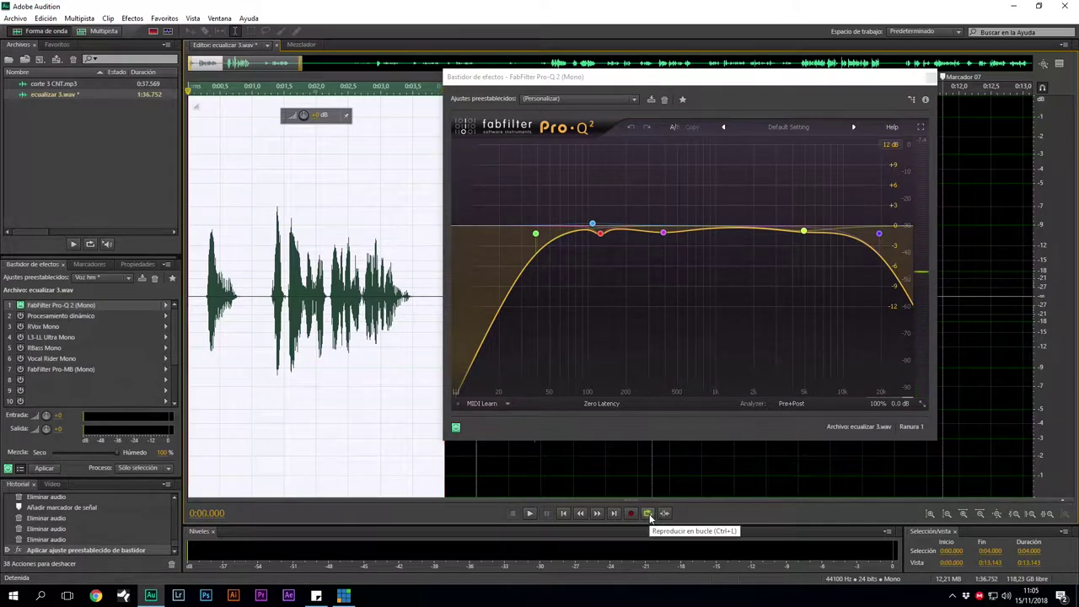
key(space)
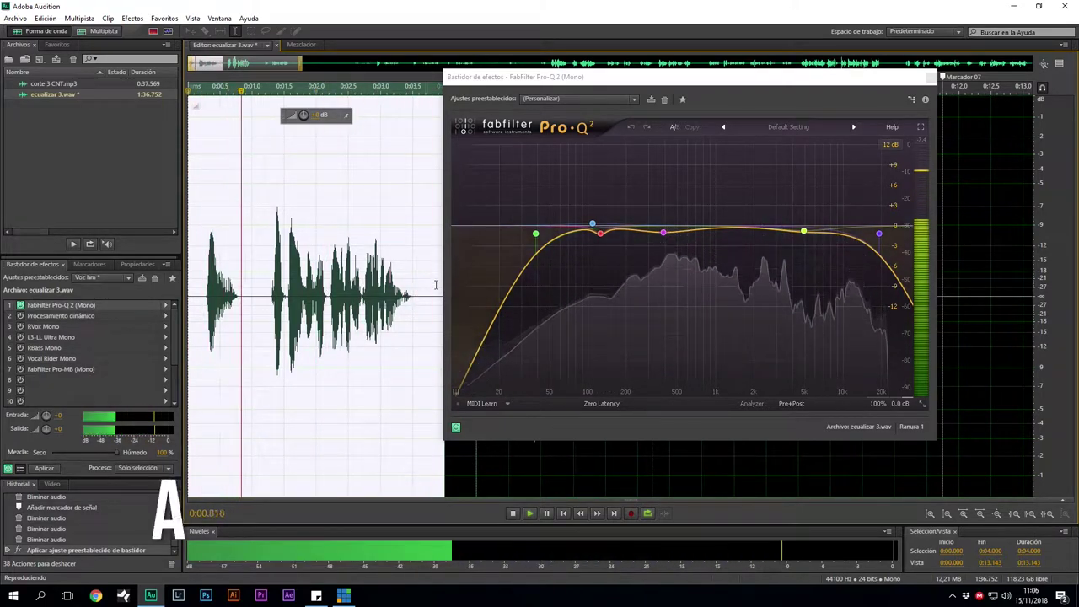
Bypass FabFilter Pro-Q 2 and replay the selected phrase from its start to hear it without equalization.
click(19, 306)
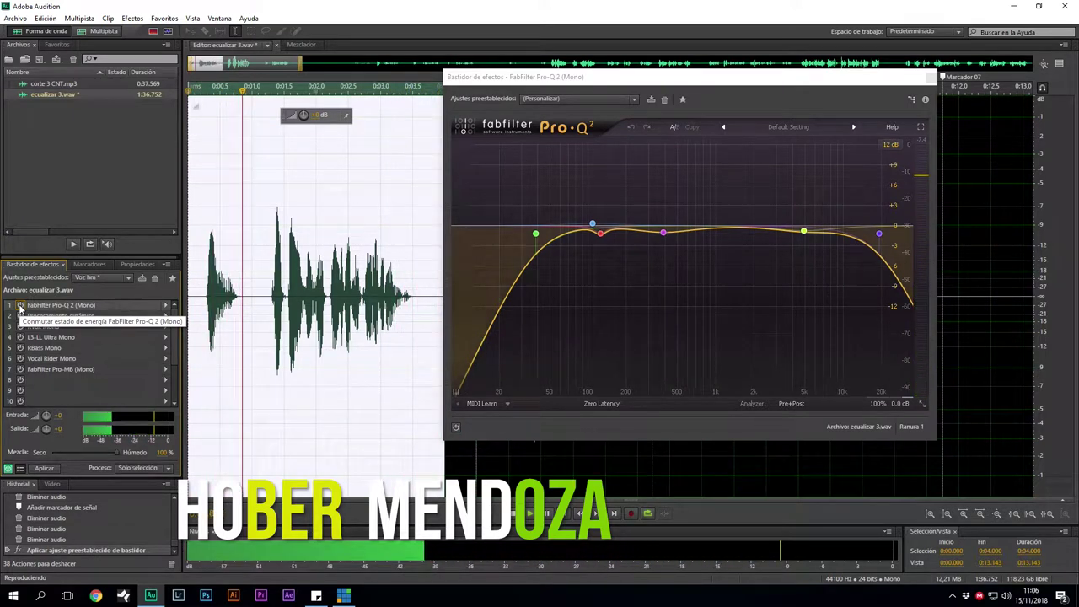
click(193, 93)
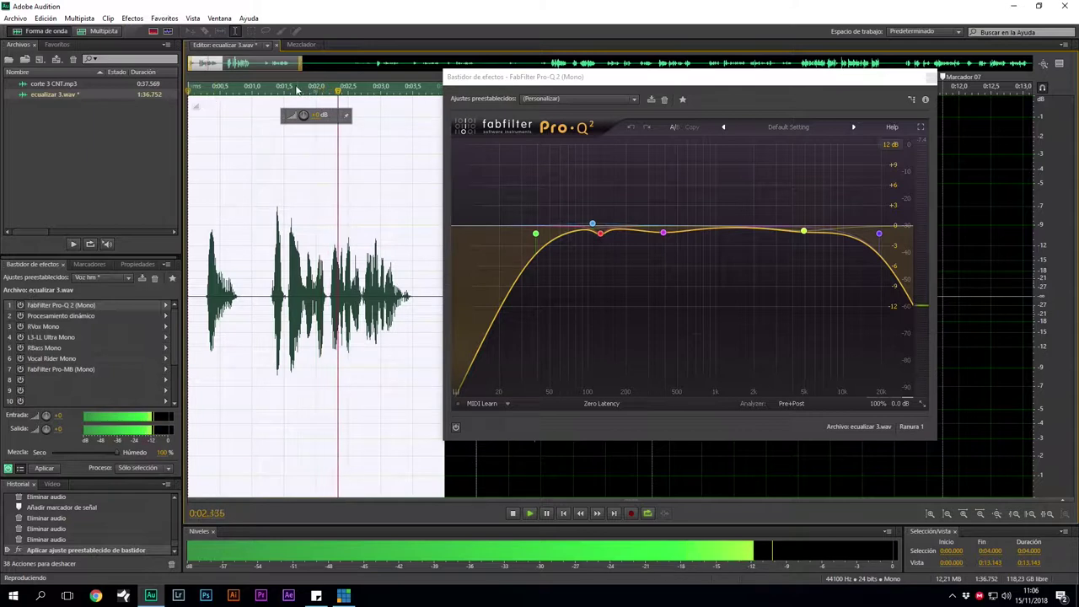
key(space)
click(199, 89)
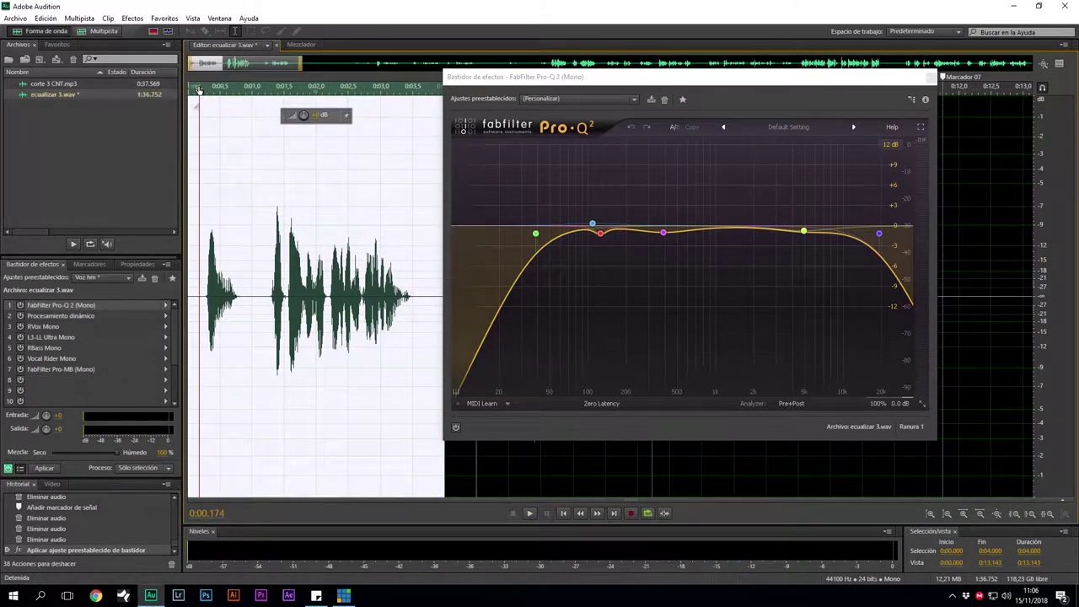
click(520, 275)
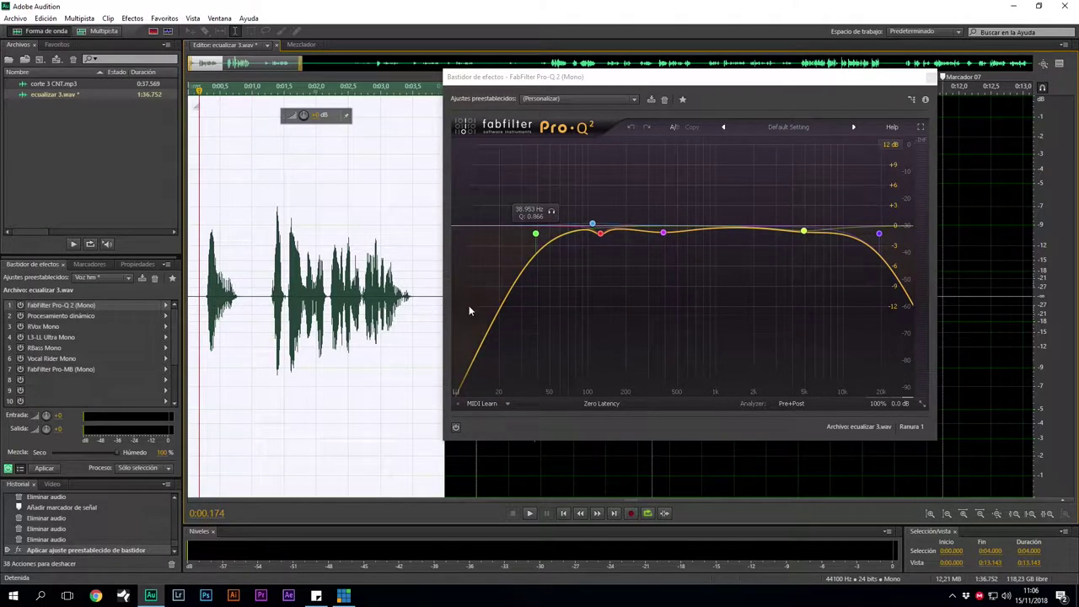
key(space)
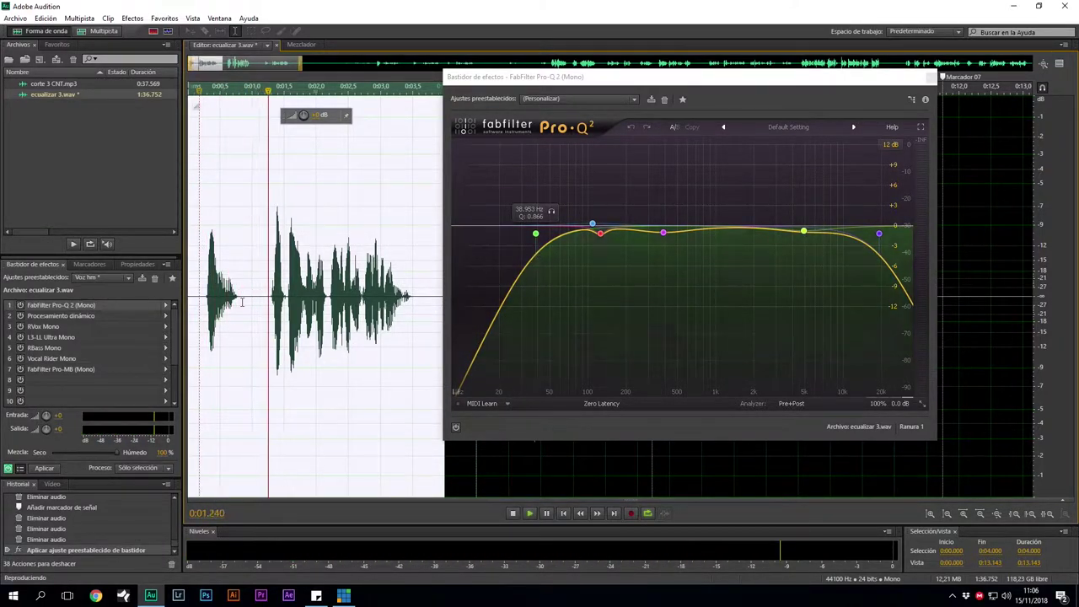
key(space)
Re-enable FabFilter Pro-Q 2 and replay the selected phrase from its start to hear it equalized.
click(456, 429)
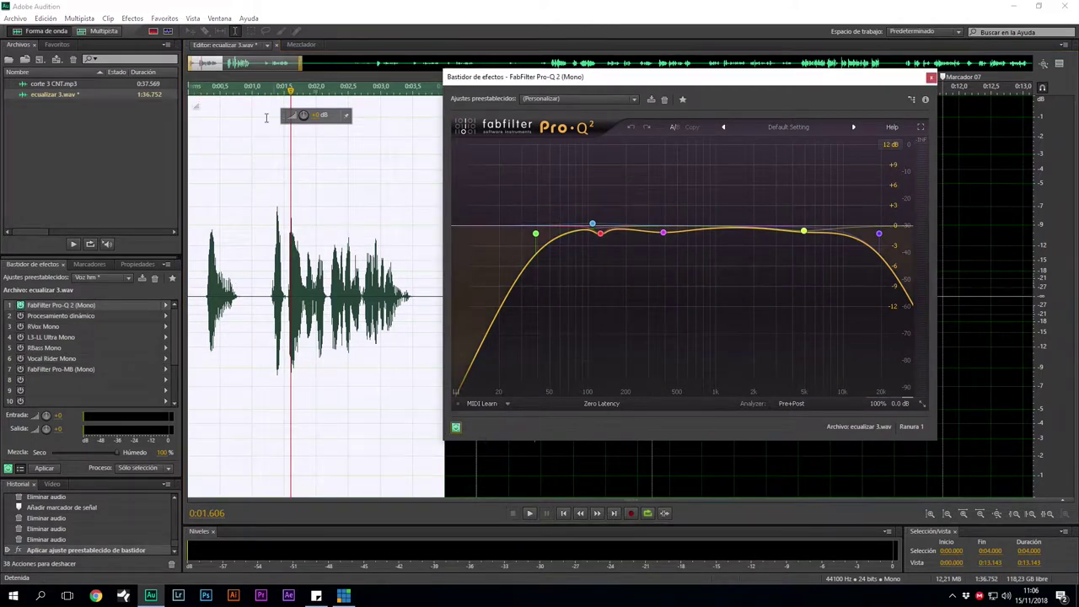
click(198, 91)
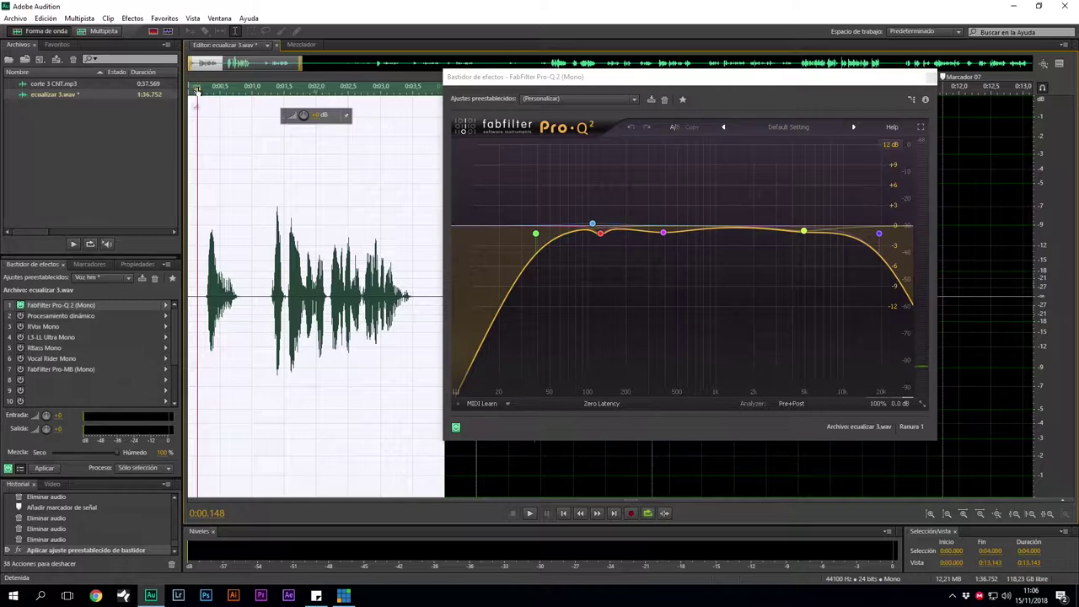
key(space)
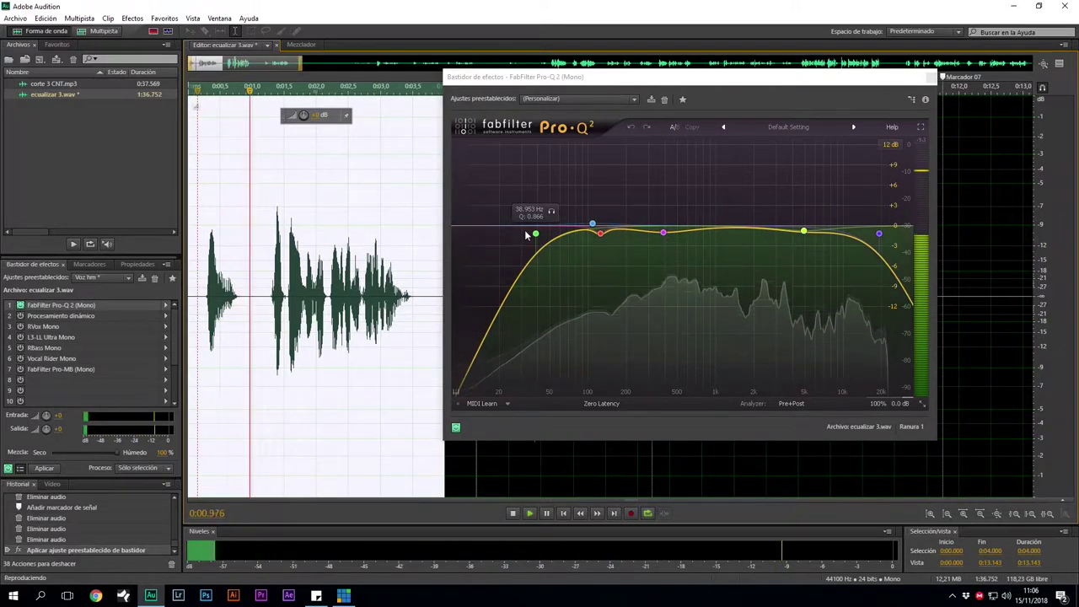
Raise the low-cut frequency in FabFilter Pro-Q 2 to about 61 Hz and play the selected phrase to hear the change.
drag(536, 235, 560, 235)
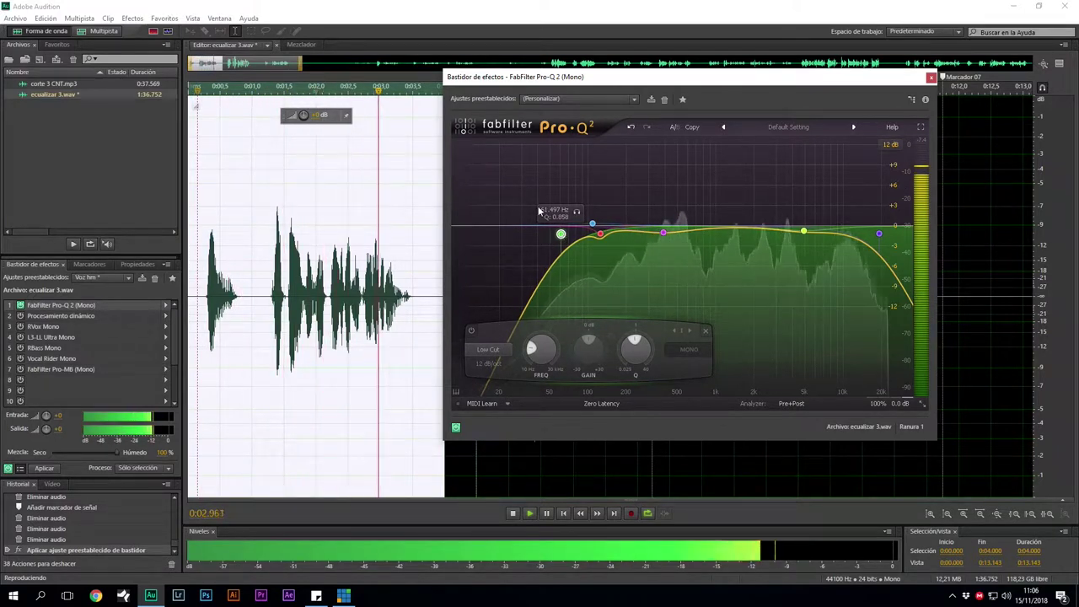
key(space)
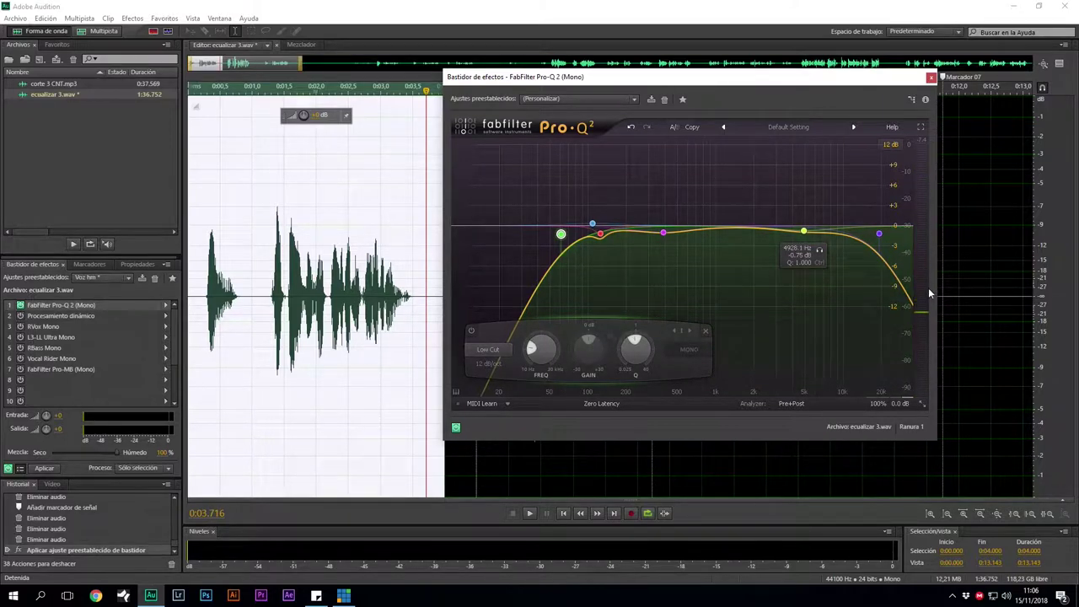
key(space)
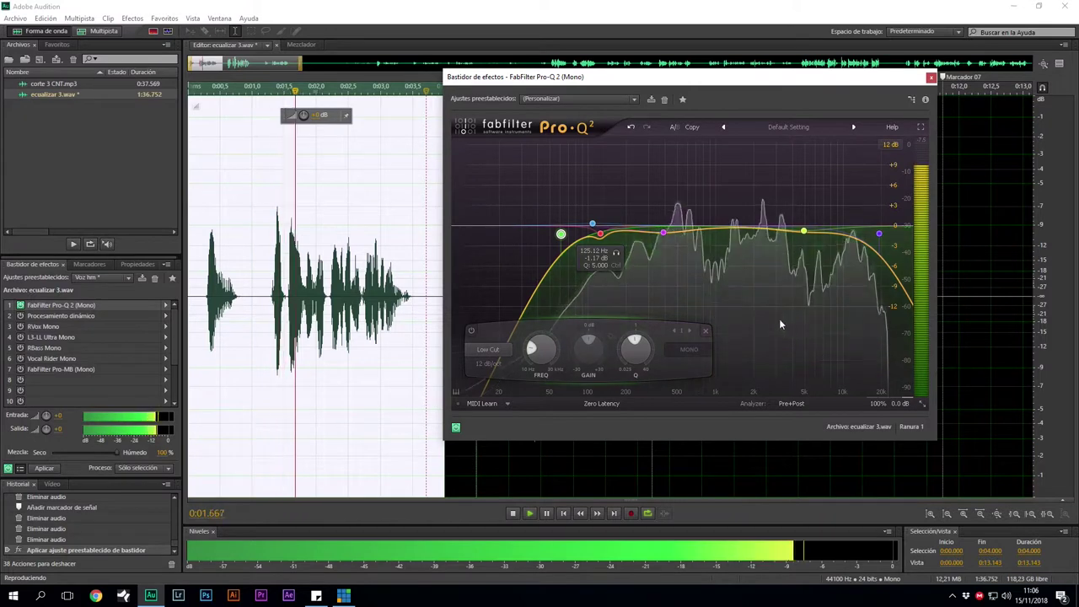
key(space)
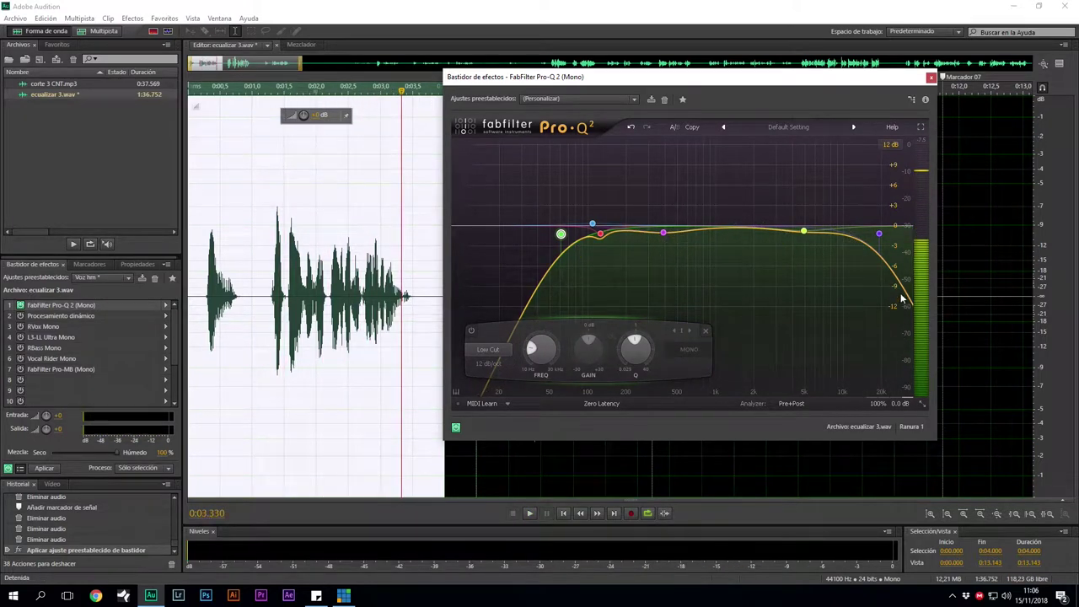
Lower the high-cut frequency, add high shelves including one at about 26.8 kHz with +2.9 dB gain, and play the phrase.
drag(901, 295, 870, 296)
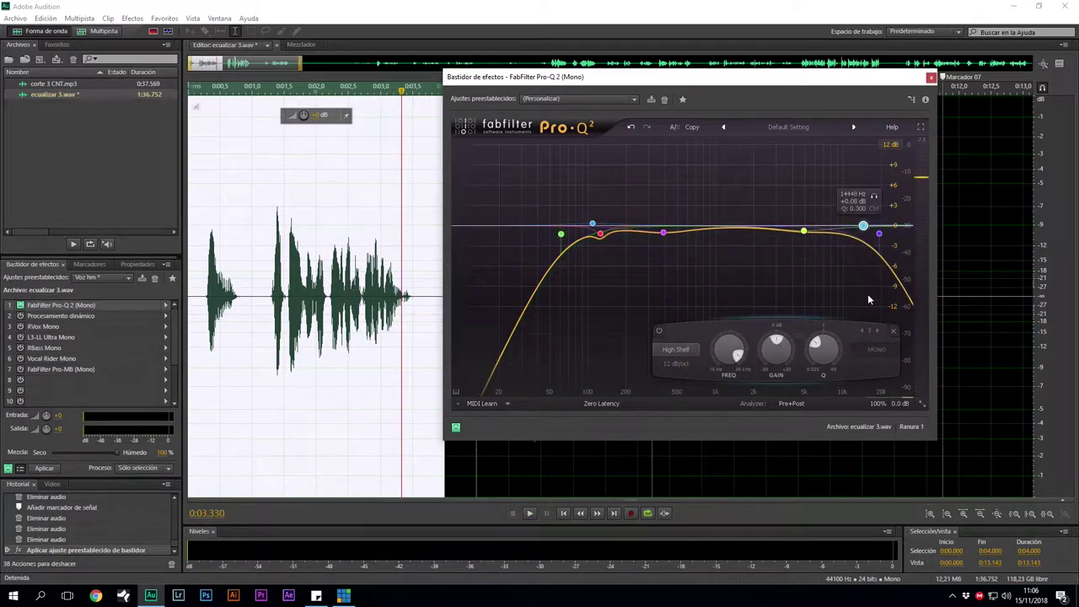
mouse_move(879, 233)
mouse_down()
mouse_move(853, 236)
mouse_move(891, 218)
mouse_up()
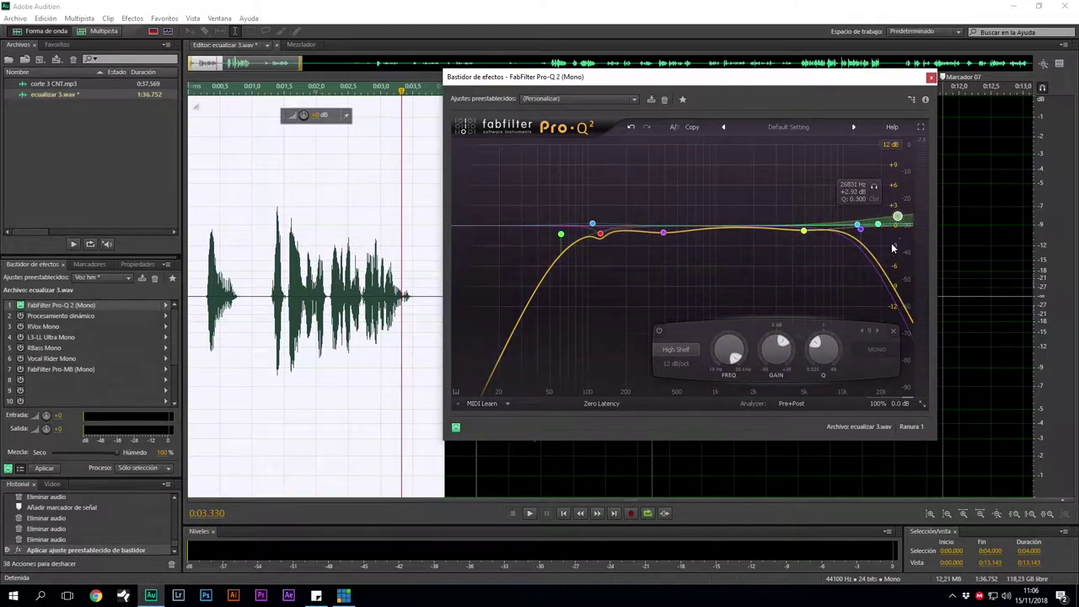
key(space)
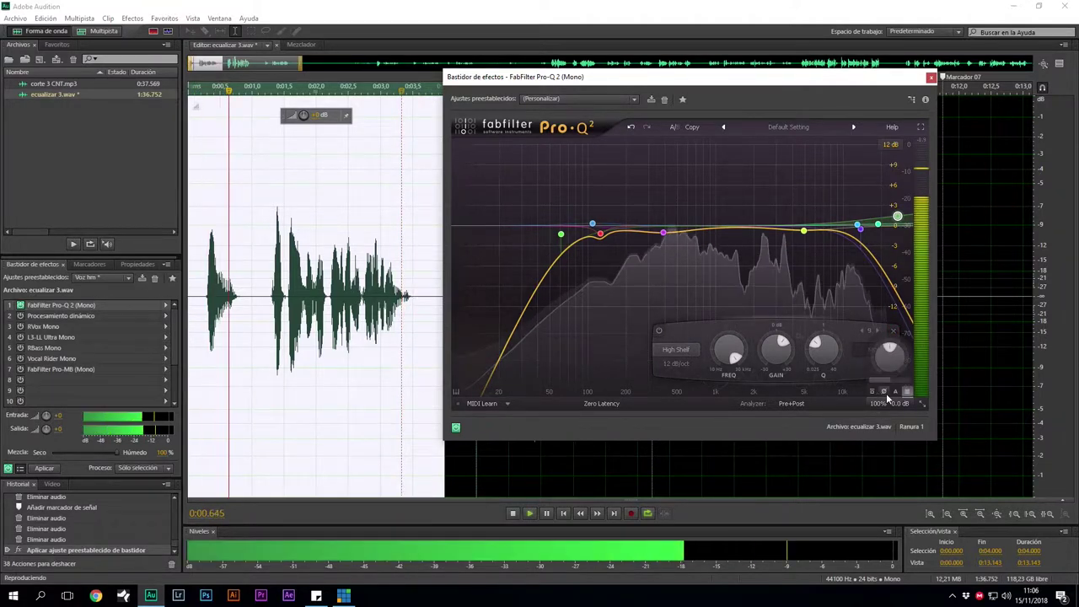
key(space)
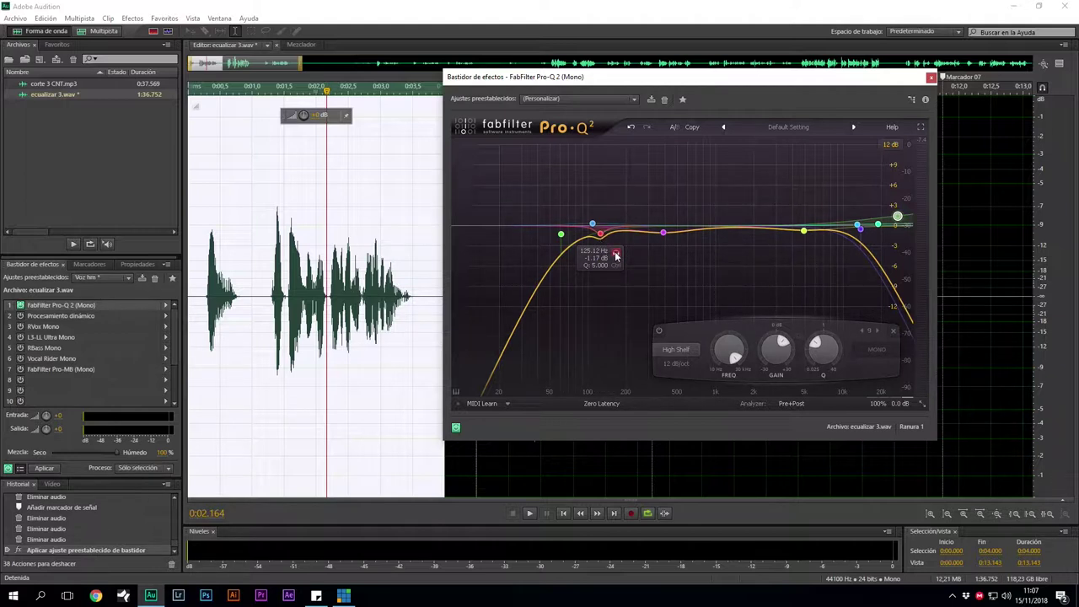
Audition the 125 Hz bell in solo, shifting it to about 132 Hz and boosting it to about +8.3 dB.
key(space)
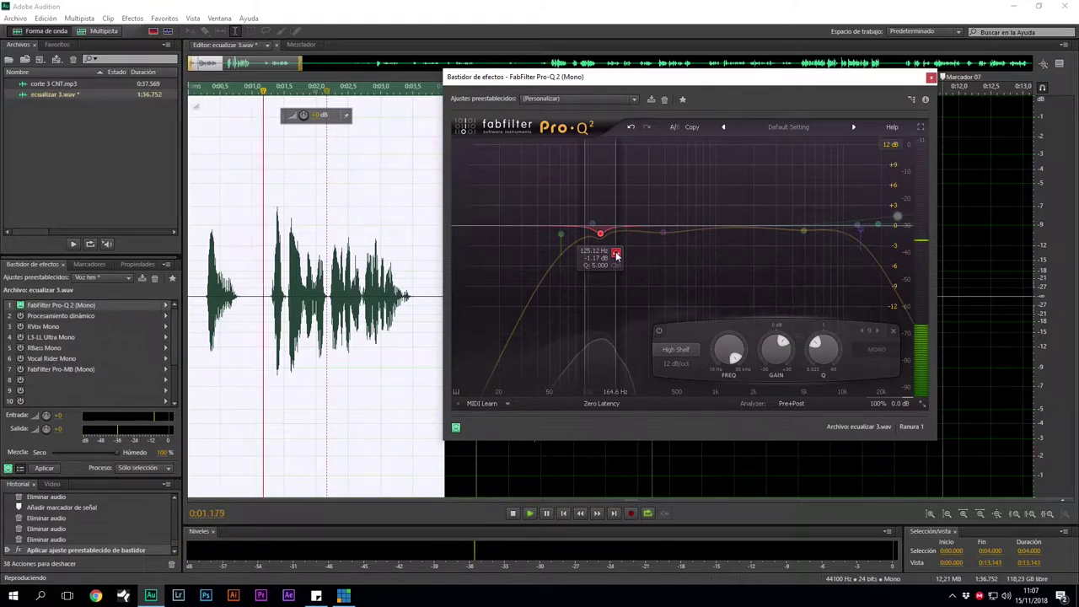
drag(600, 233, 608, 233)
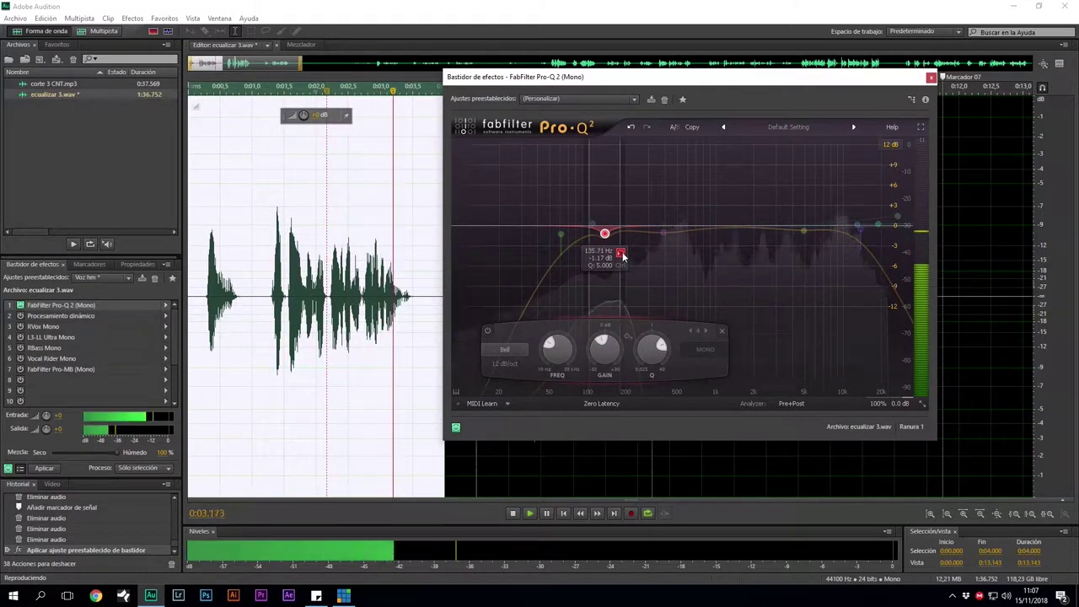
key(space)
drag(609, 239, 606, 176)
click(619, 190)
key(space)
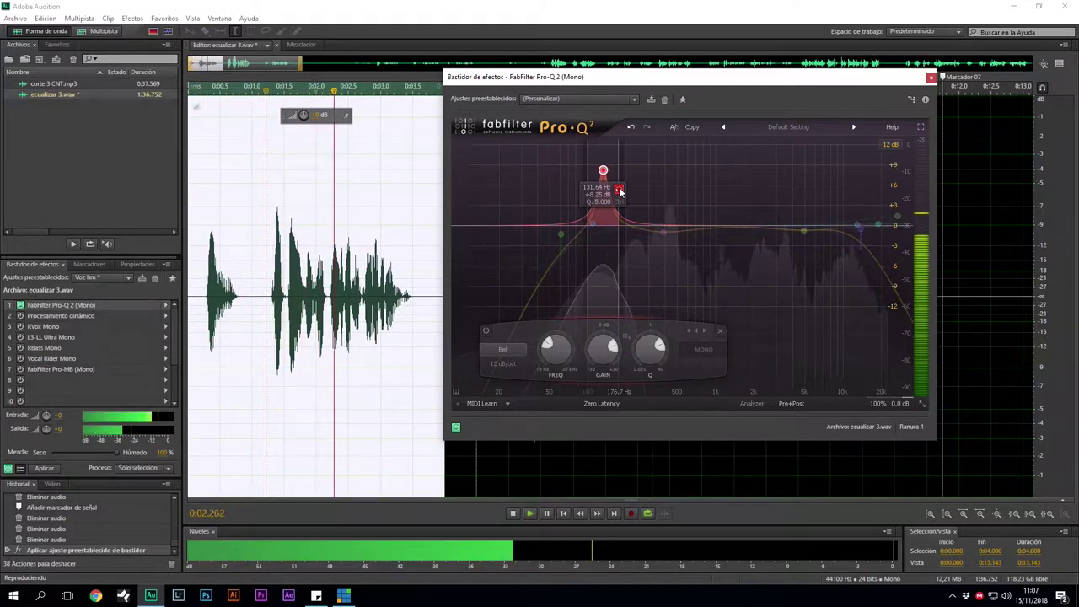
key(space)
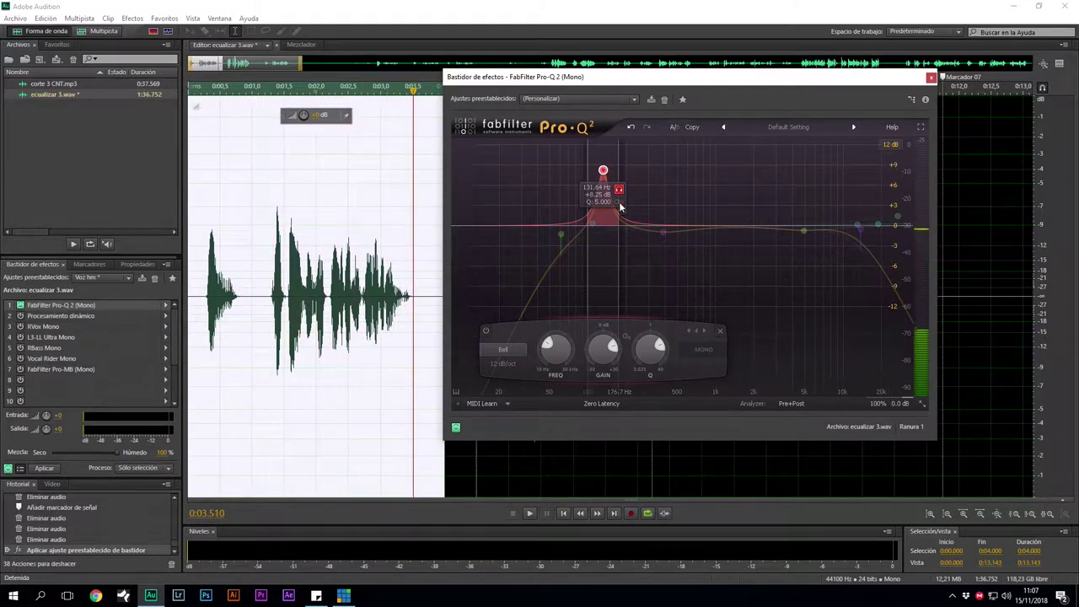
Sweep the boosted red bell in solo down to the low end and turn it into a cut of about -2.3 dB at 73 Hz.
mouse_move(604, 170)
mouse_down()
mouse_move(601, 241)
mouse_move(600, 167)
mouse_up()
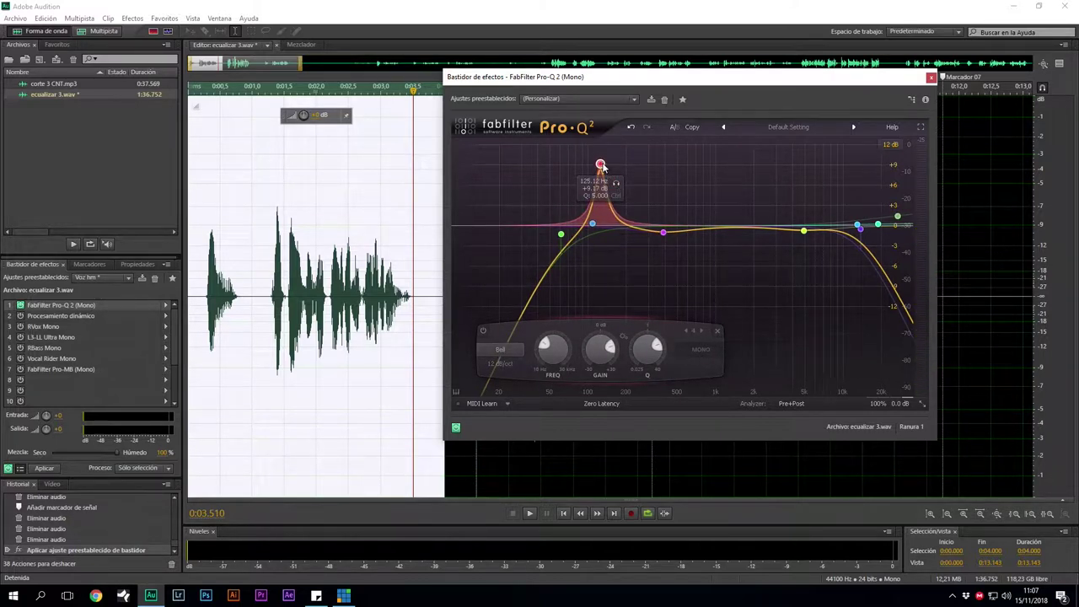
key(space)
drag(617, 188, 584, 186)
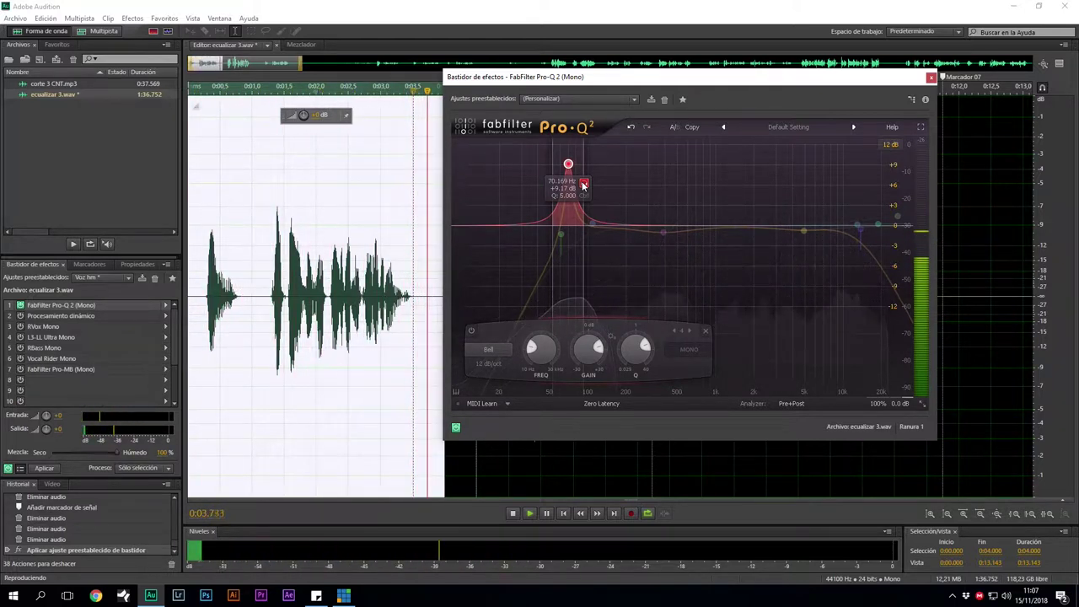
drag(583, 183, 585, 184)
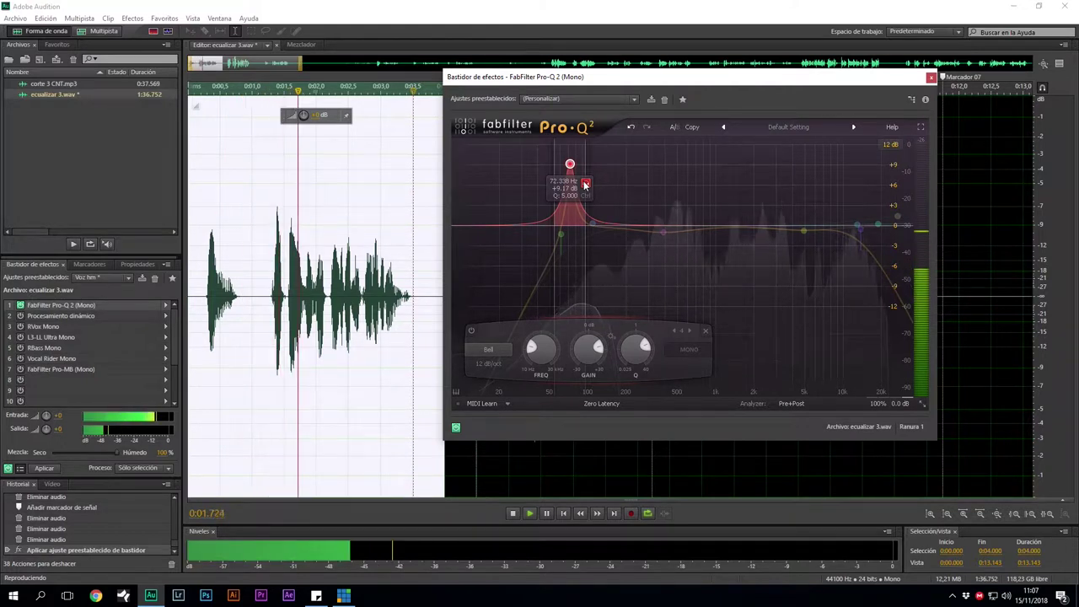
key(space)
drag(570, 165, 573, 239)
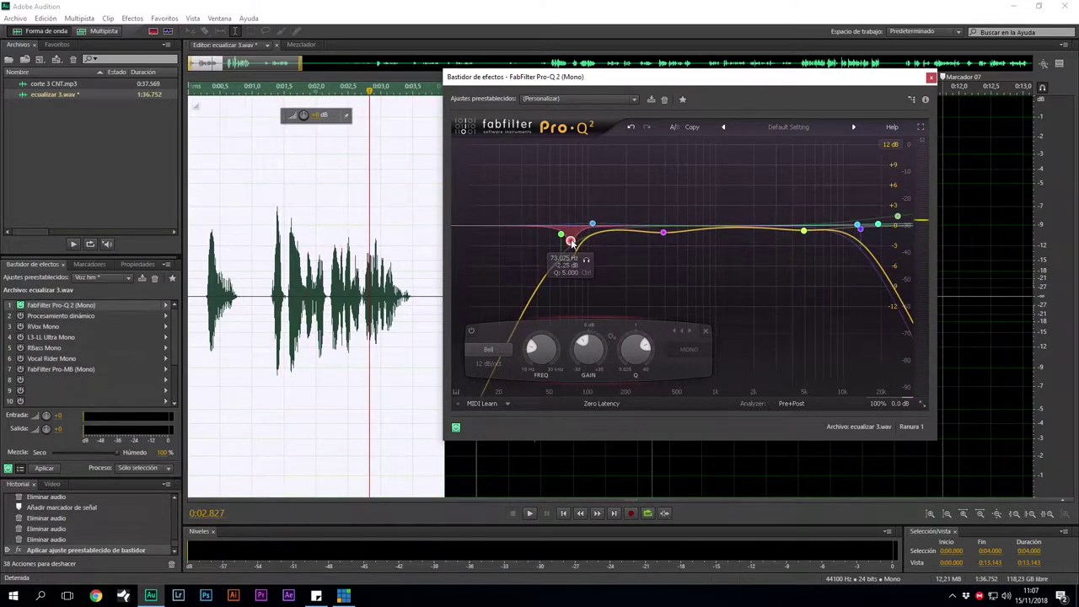
Add a small cut near 120 Hz and a bell at about 255 Hz boosted to +8.8 dB with Q 1.897, and audition it.
mouse_move(601, 237)
drag(601, 233, 654, 192)
key(space)
key(space)
key(space)
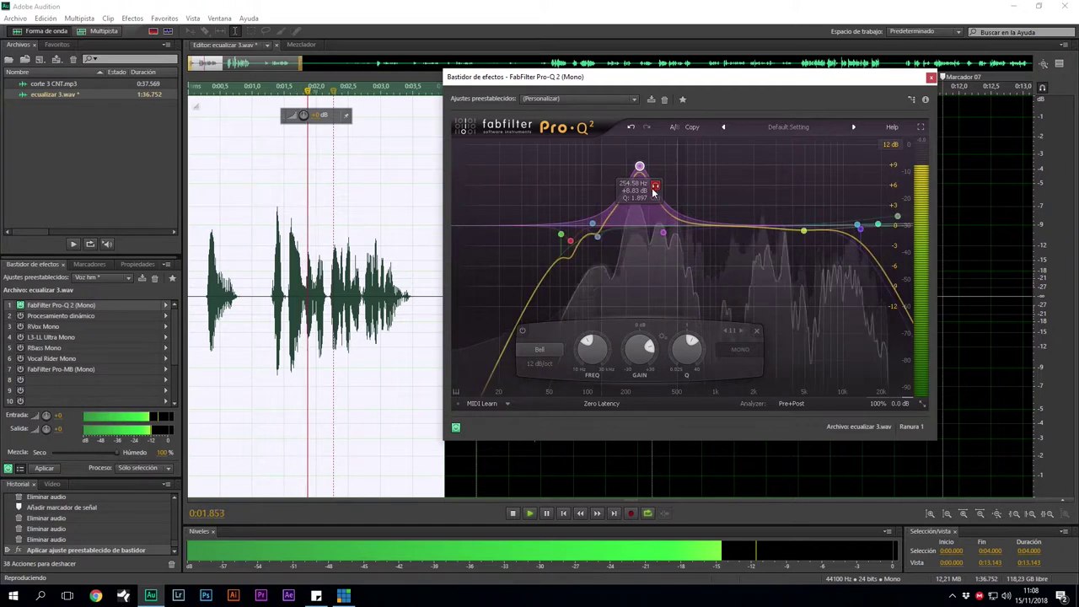
key(space)
Set the purple low-mid bell to about -0.5 dB at 240 Hz and play the phrase with the adjusted curve.
drag(640, 167, 638, 233)
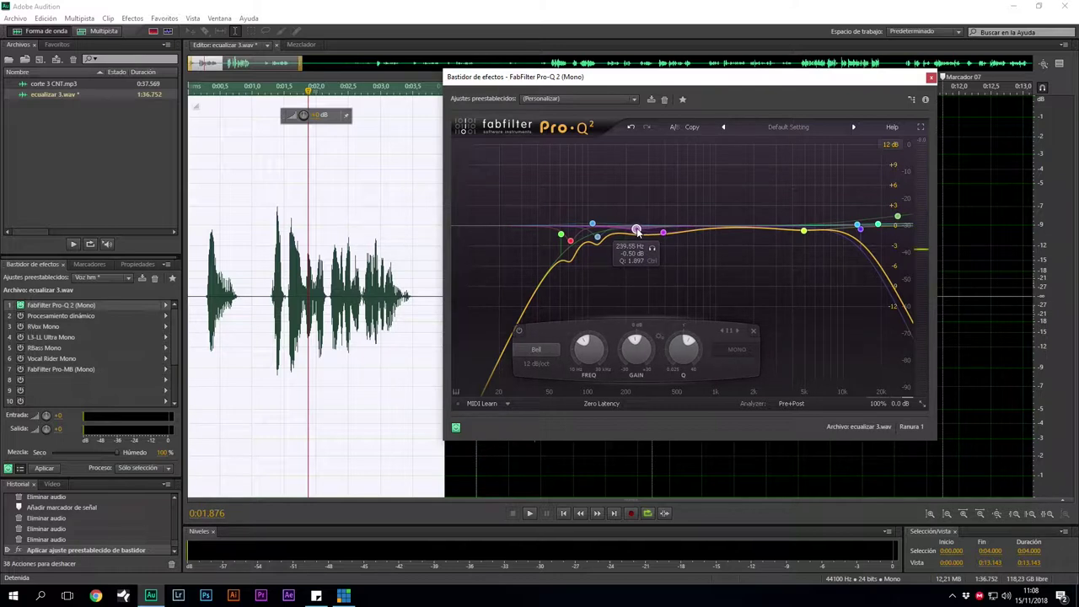
key(space)
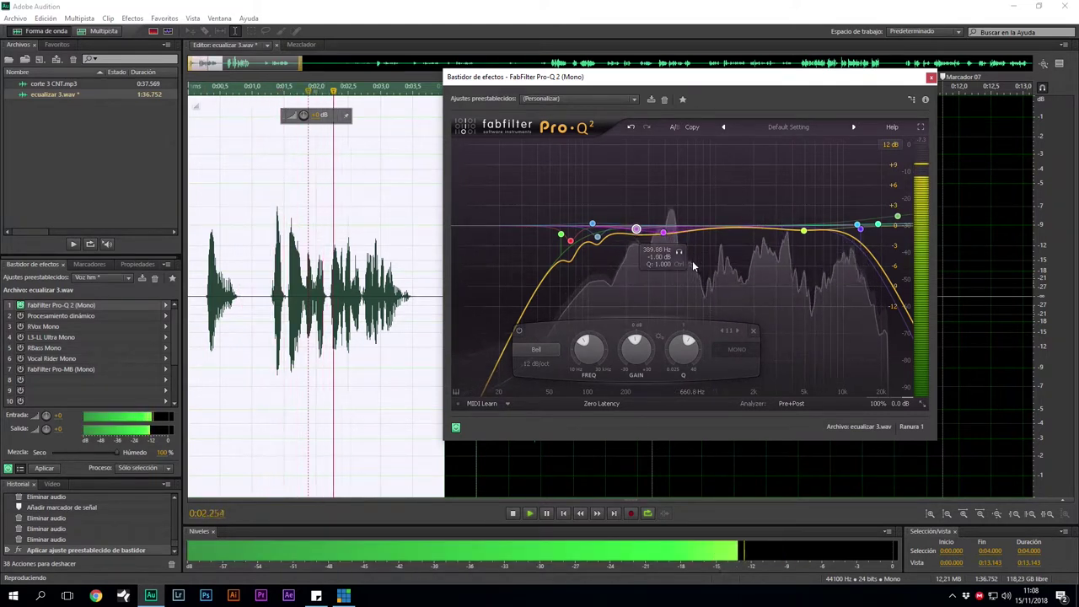
key(space)
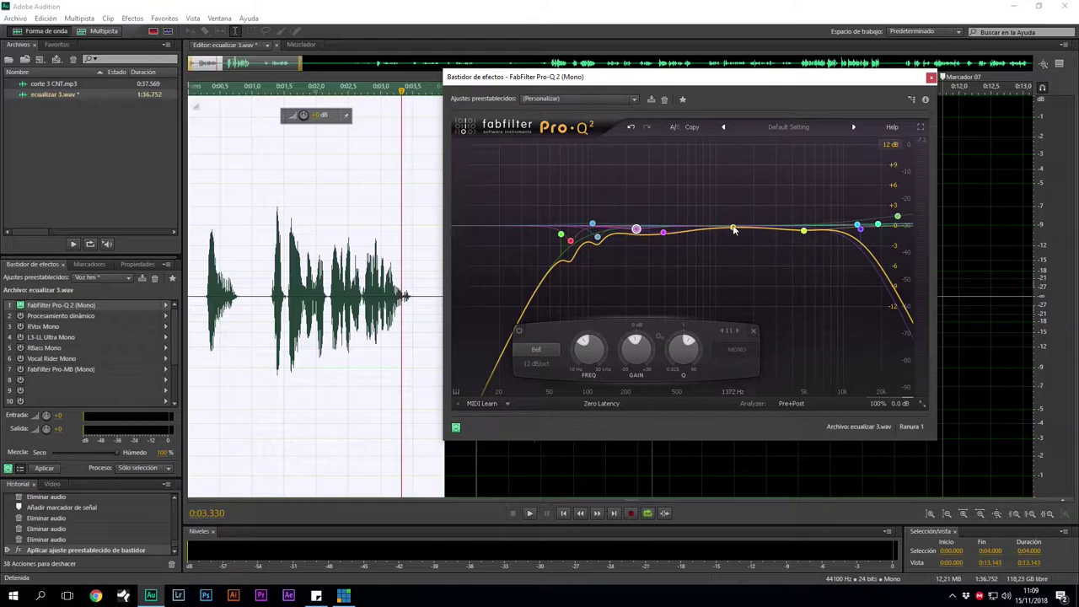
Add a bell at about 1345 Hz with a -0.25 dB gain and play the selected phrase.
mouse_move(734, 229)
mouse_down()
mouse_move(741, 178)
mouse_move(732, 262)
mouse_move(733, 232)
mouse_up()
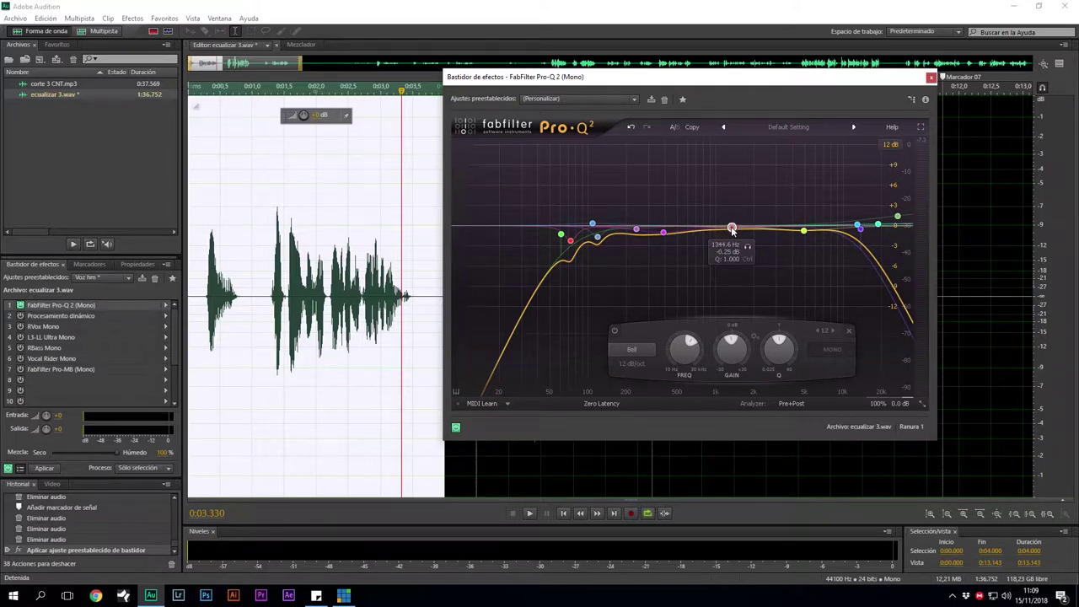
click(263, 114)
key(space)
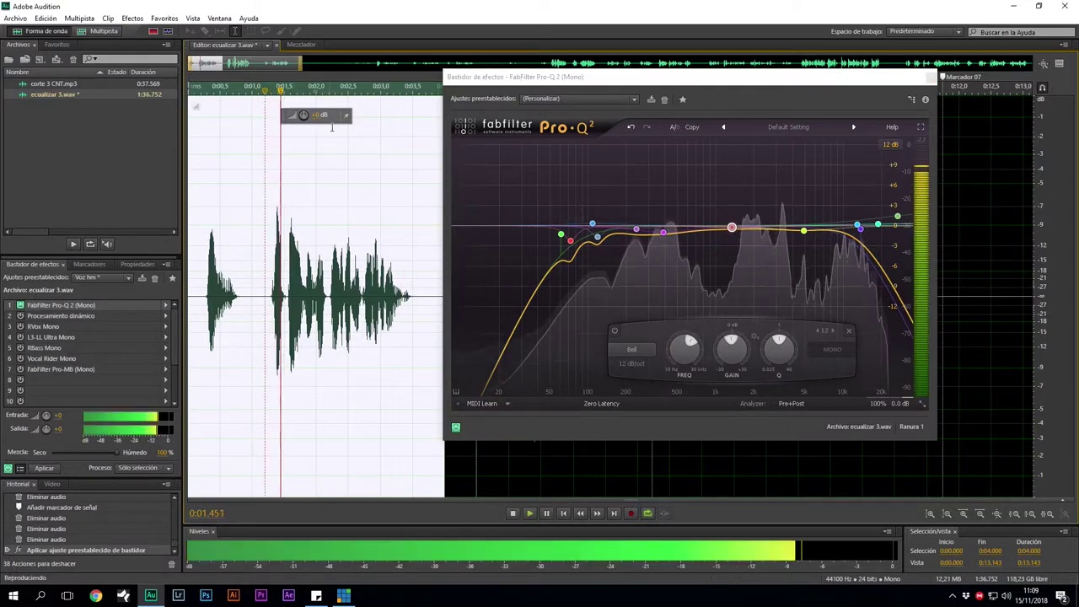
click(732, 232)
key(space)
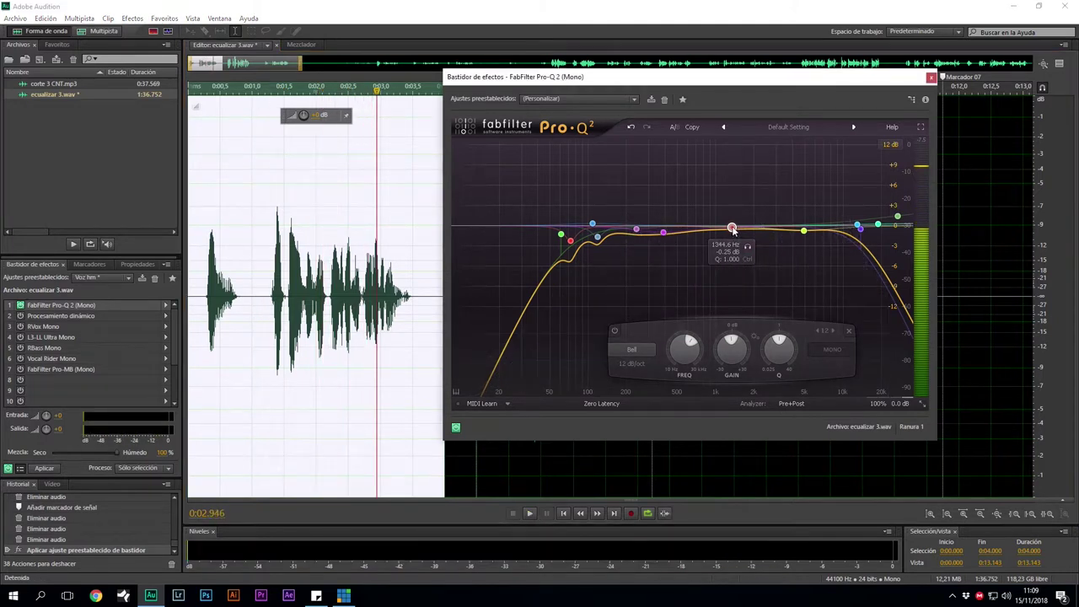
Audition the midrange bell boosted to about +5.1 dB at 1681 Hz, and set it to about -0.6 dB at 1664 Hz.
drag(734, 231, 739, 229)
drag(745, 196, 746, 192)
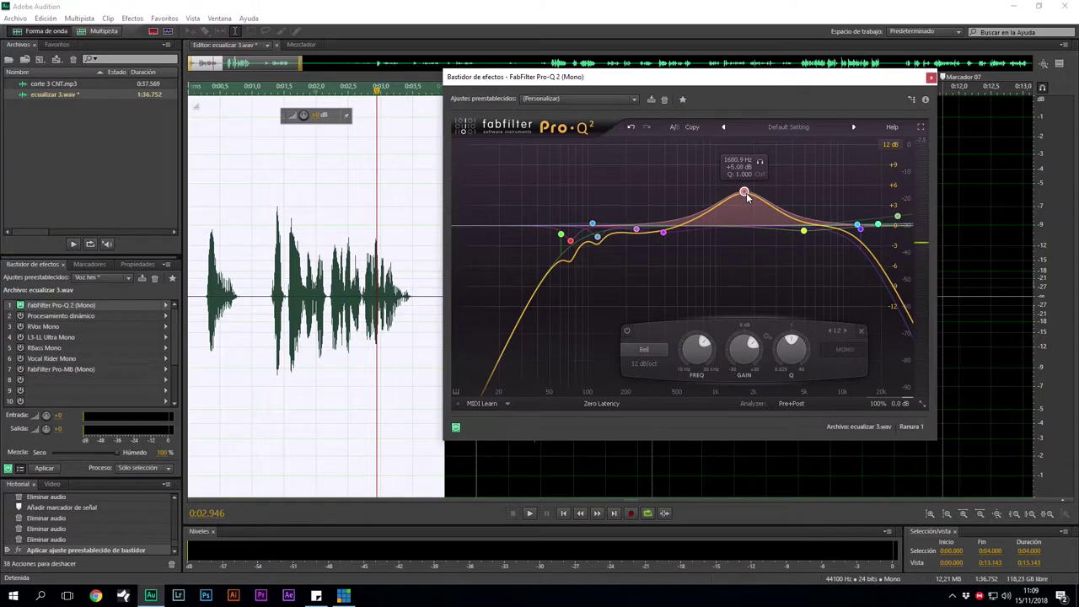
key(space)
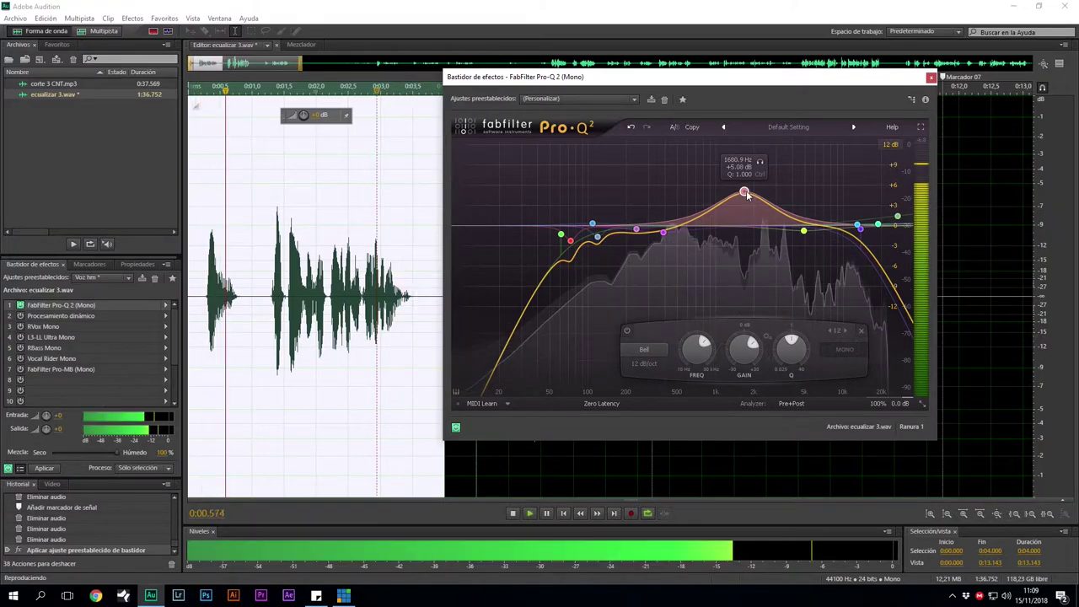
drag(746, 192, 745, 233)
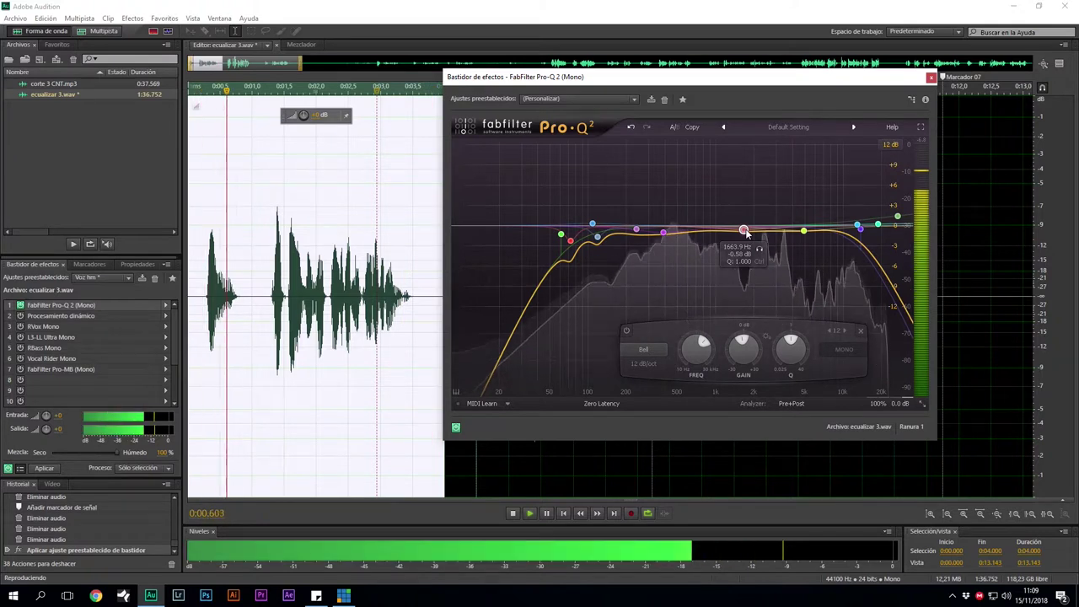
key(space)
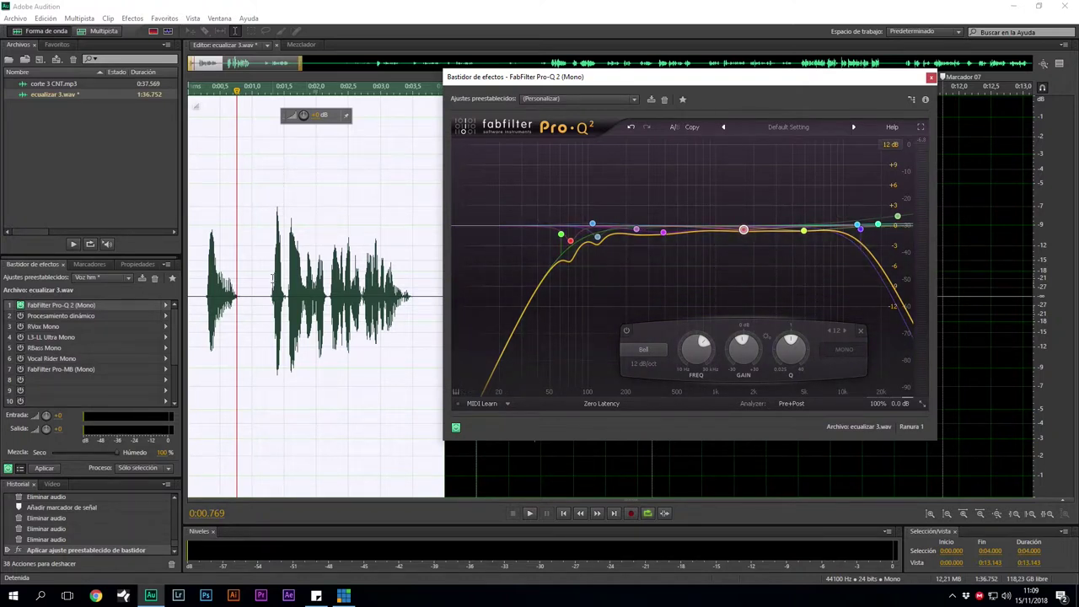
Add a bell near 10 kHz with Q 2.562, audition it at about +12.4 dB, and reduce it to about -0.4 dB.
key(space)
drag(842, 226, 844, 147)
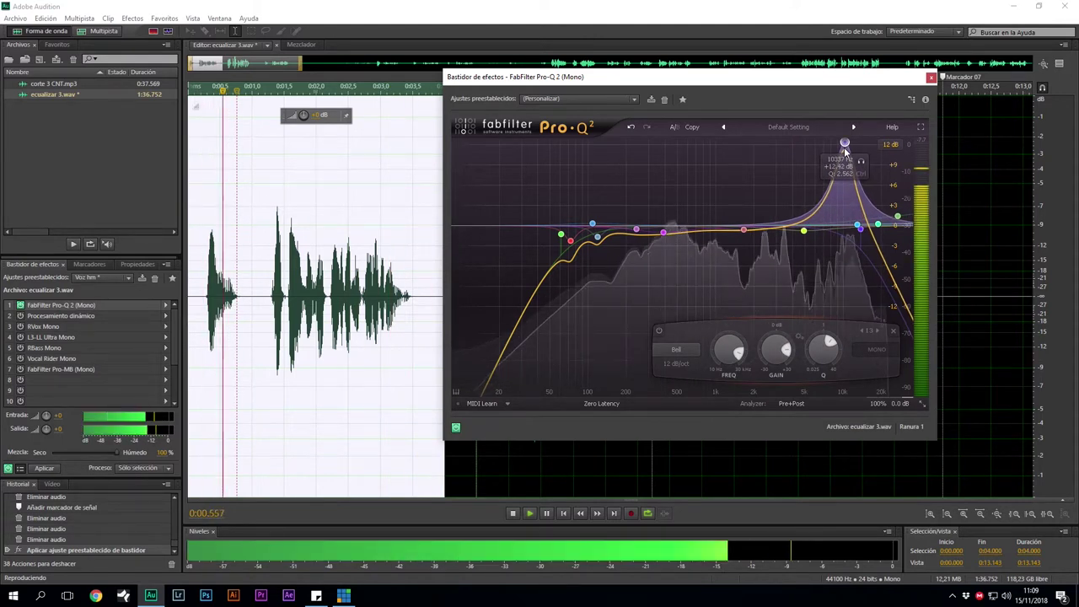
drag(843, 146, 845, 236)
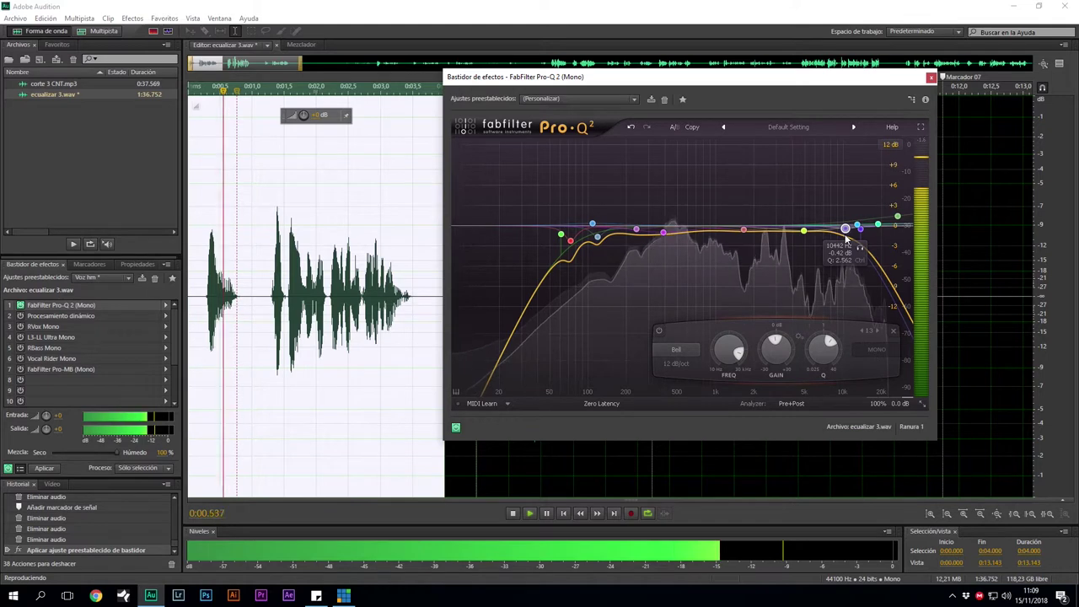
key(space)
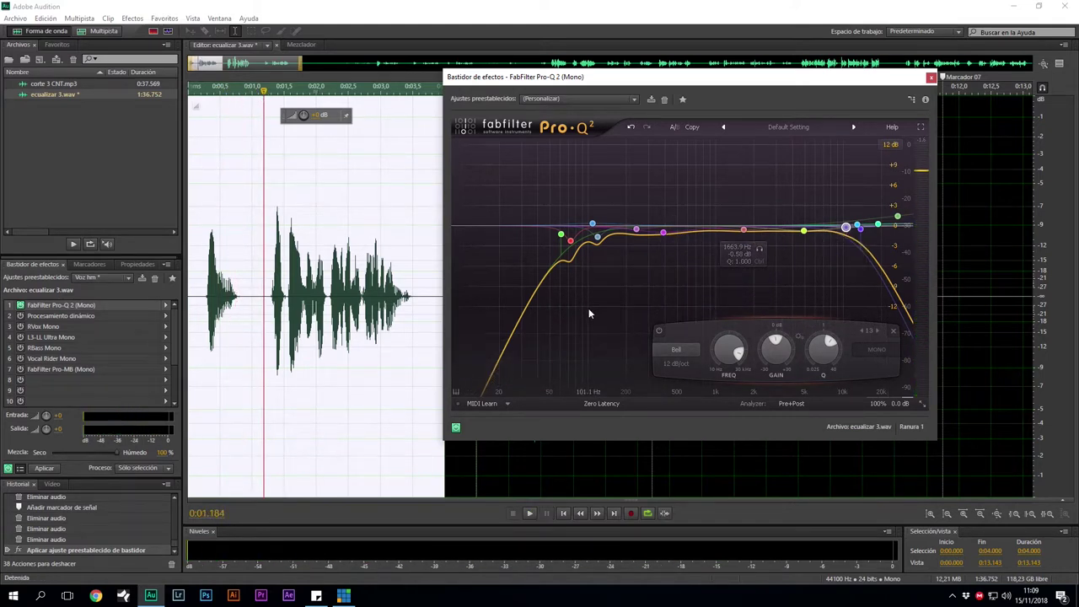